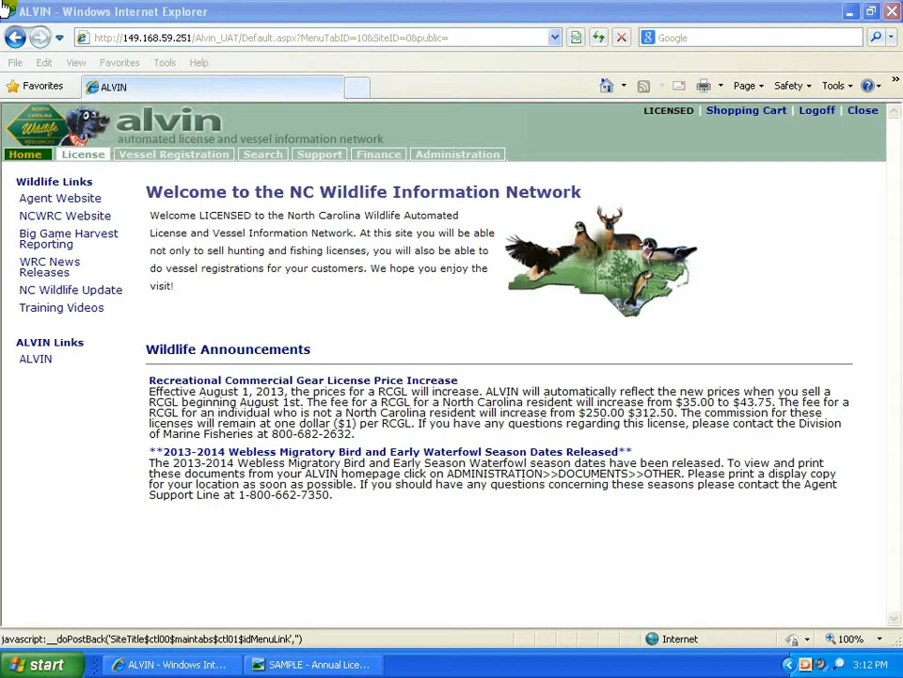
Step: Search License customers by the customer's last name and birth date
{"action": "left_click", "coordinate": [92, 157]}
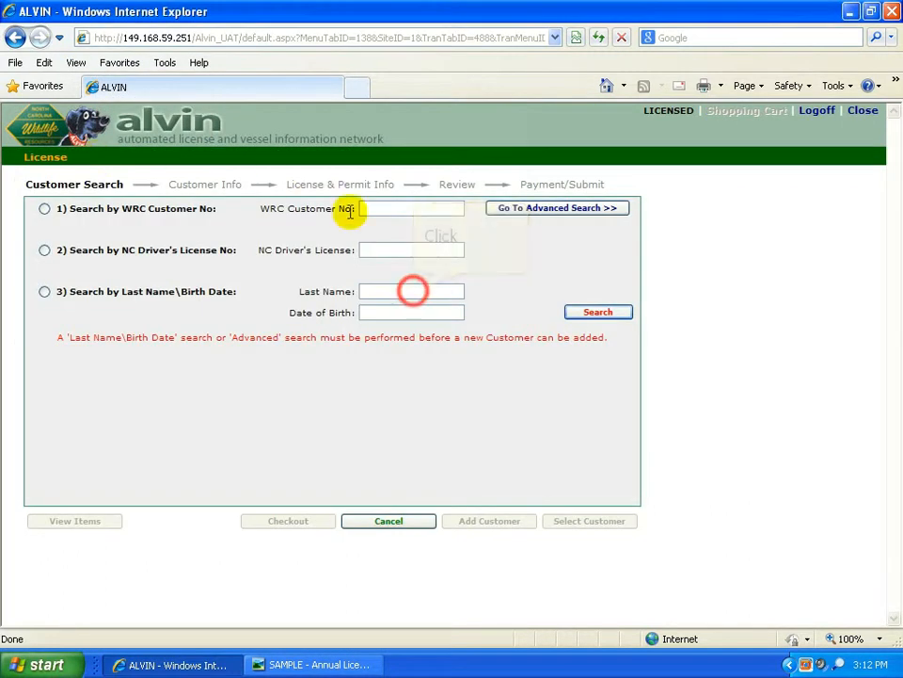
{"action": "left_click", "coordinate": [411, 291]}
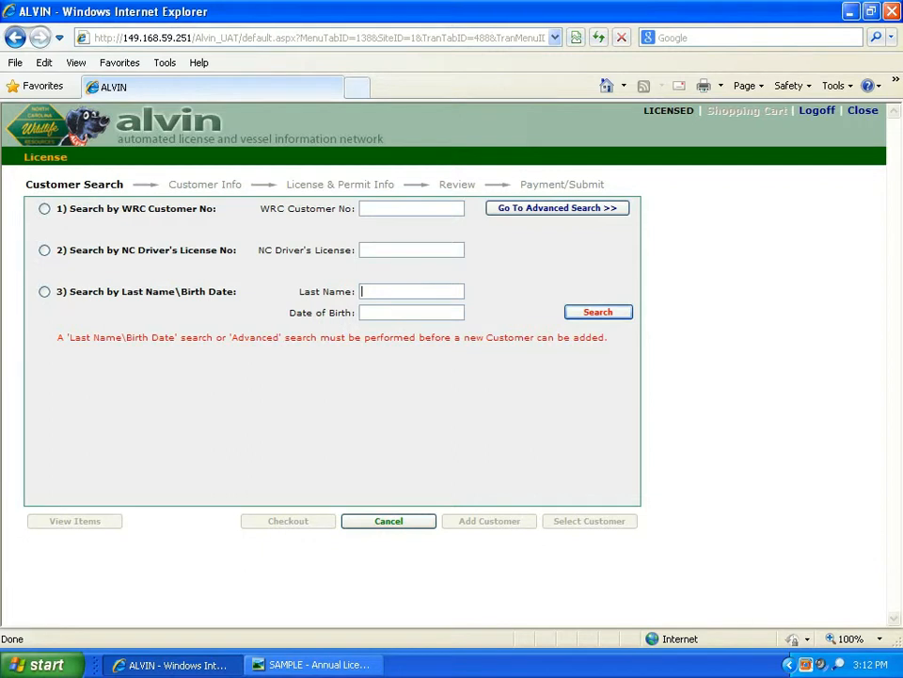
{"action": "key", "text": "Tab"}
{"action": "type", "text": "1"}
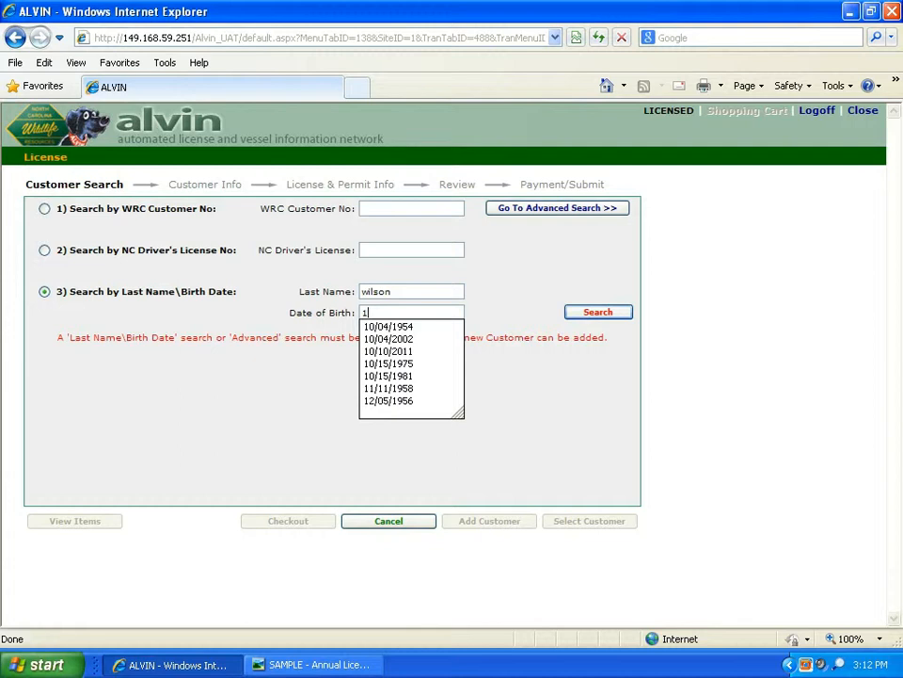
{"action": "type", "text": "0/04/195"}
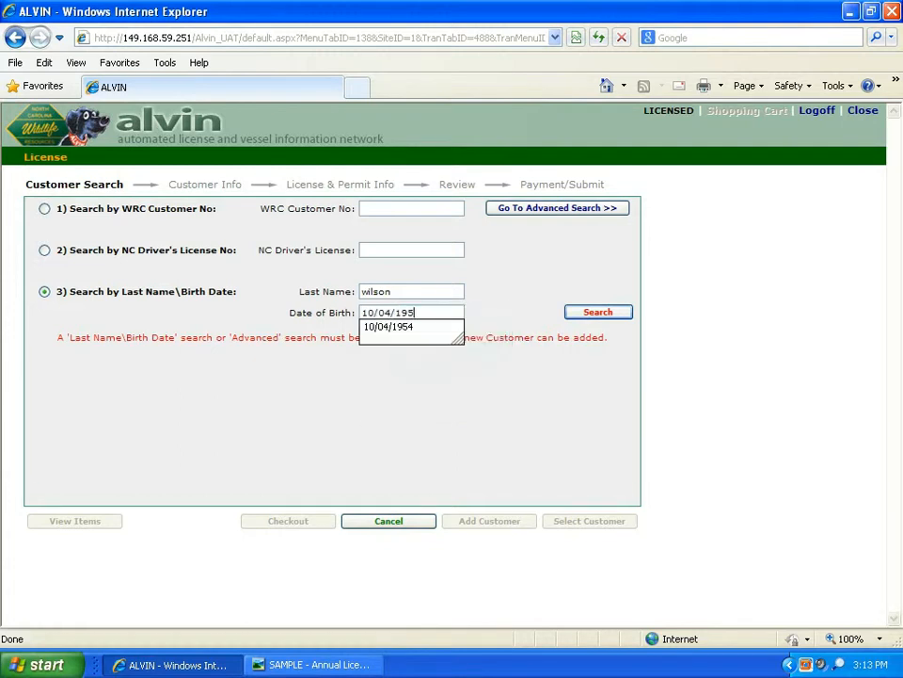
{"action": "type", "text": "6"}
{"action": "key", "text": "Return"}
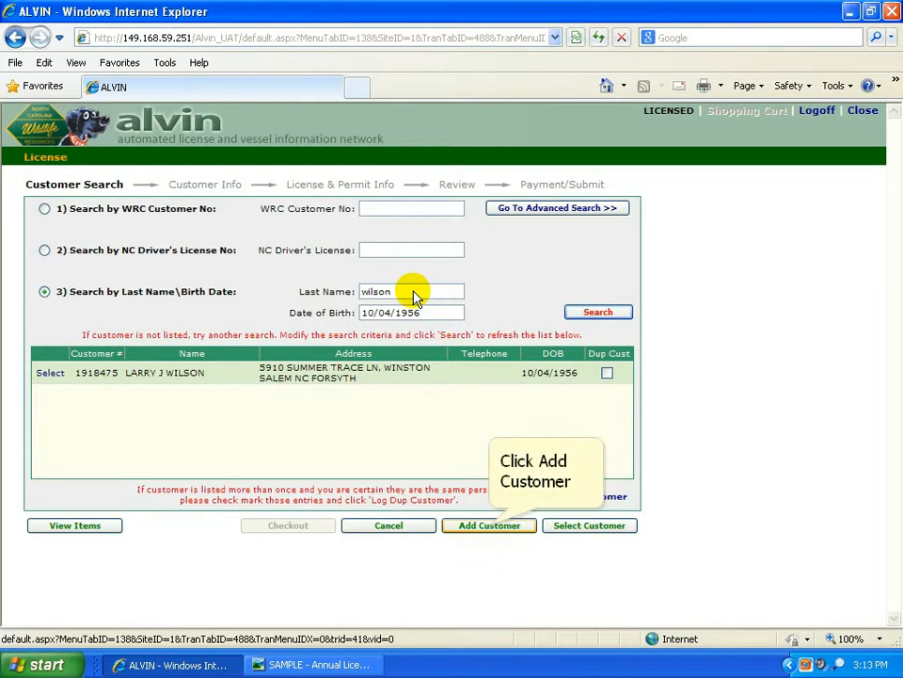
Step: Start a new customer record with the customer's first name and Male gender
{"action": "left_click", "coordinate": [490, 527]}
{"action": "left_click", "coordinate": [143, 251]}
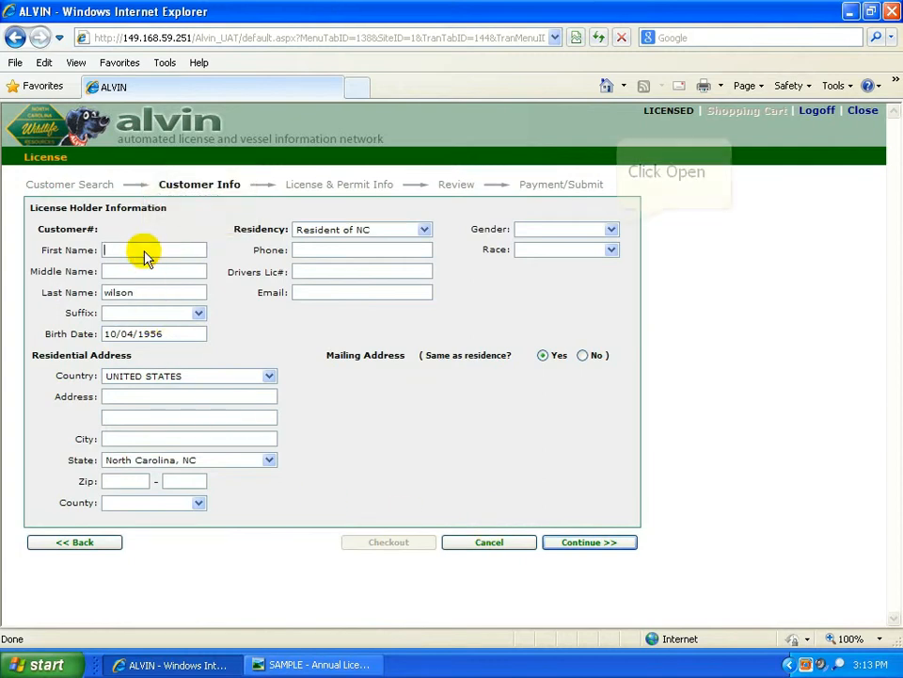
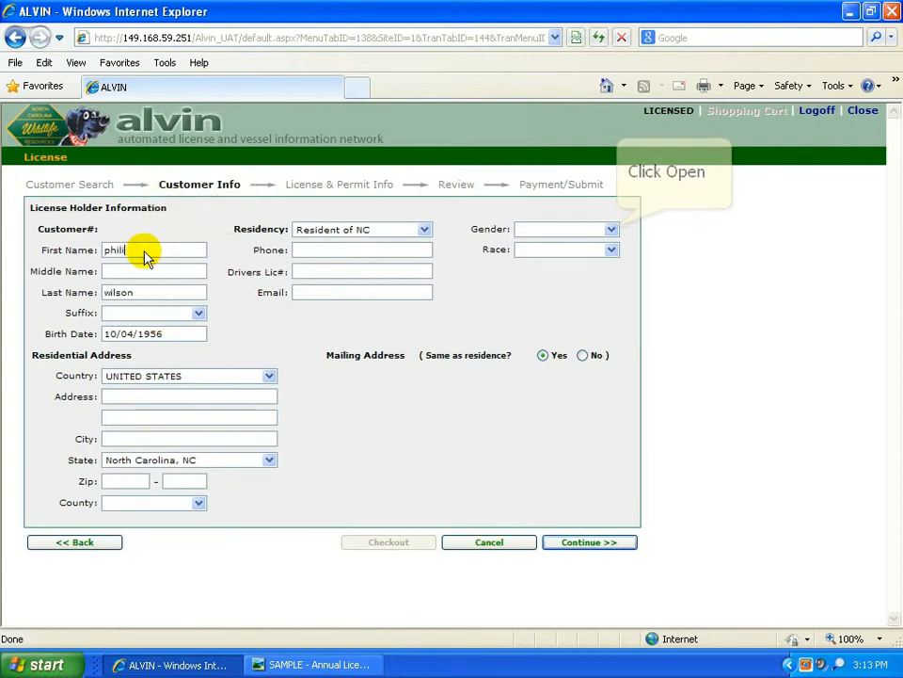
{"action": "left_click", "coordinate": [612, 229]}
{"action": "left_click", "coordinate": [585, 253]}
Step: Fill in the residential address, city and zip, keep North Carolina, choose Wake County, and continue
{"action": "left_click", "coordinate": [201, 395]}
{"action": "type", "text": "17"}
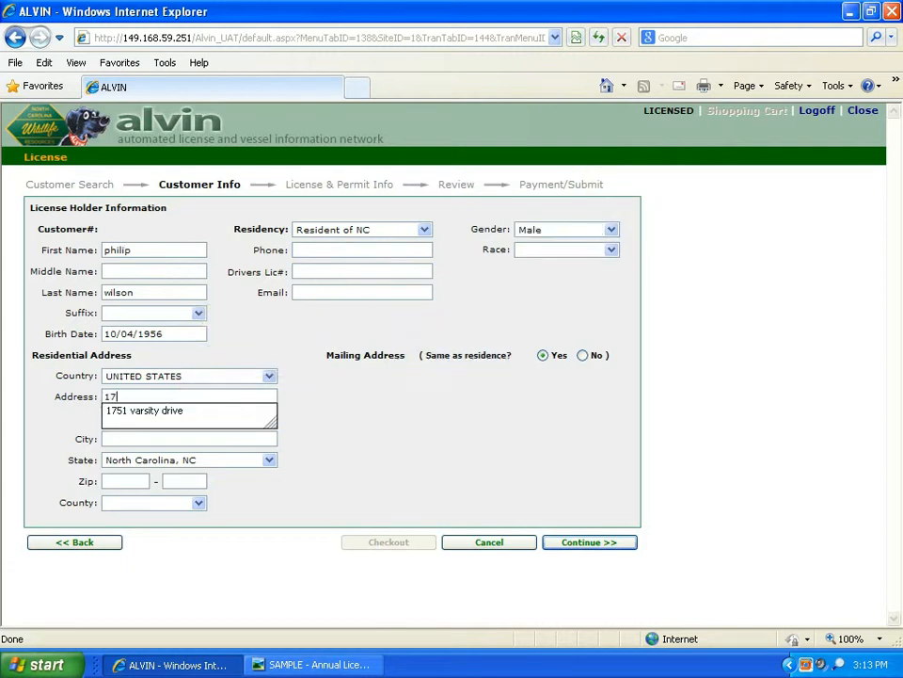
{"action": "key", "text": "Return"}
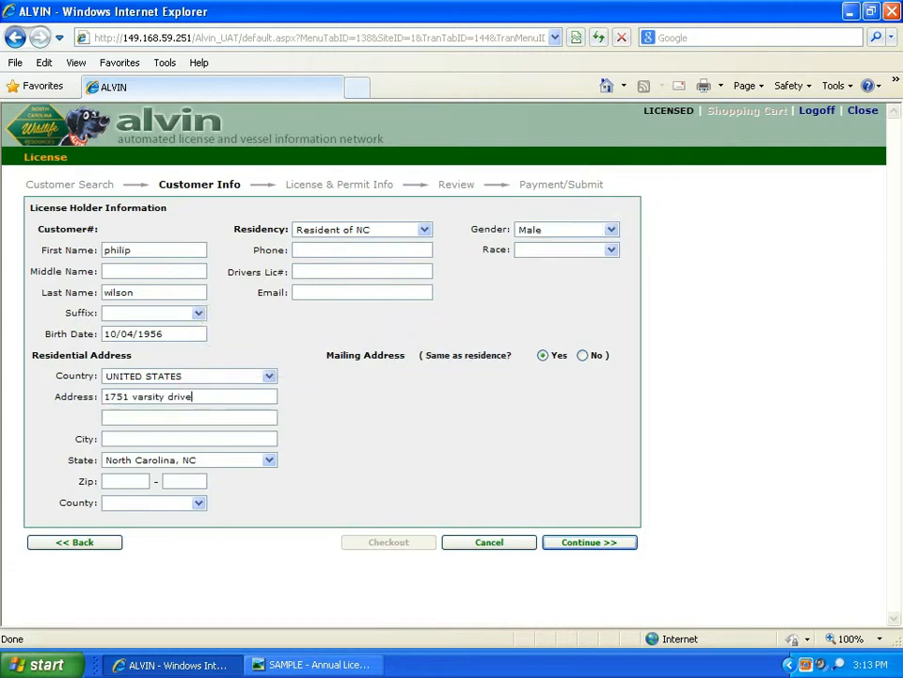
{"action": "key", "text": "Tab"}
{"action": "type", "text": "r"}
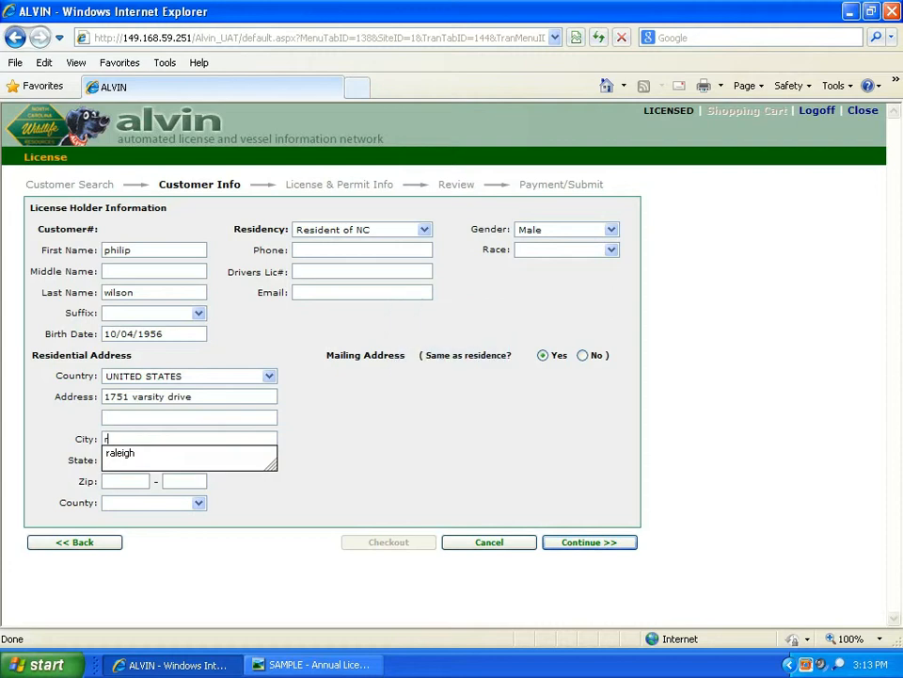
{"action": "key", "text": "Return"}
{"action": "key", "text": "Tab"}
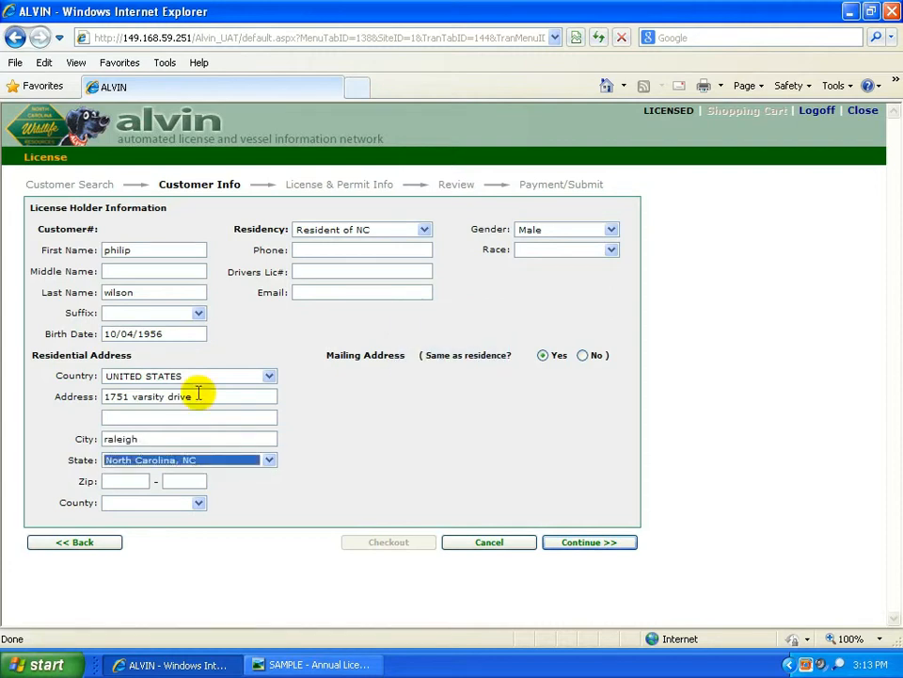
{"action": "key", "text": "Tab"}
{"action": "type", "text": "27606"}
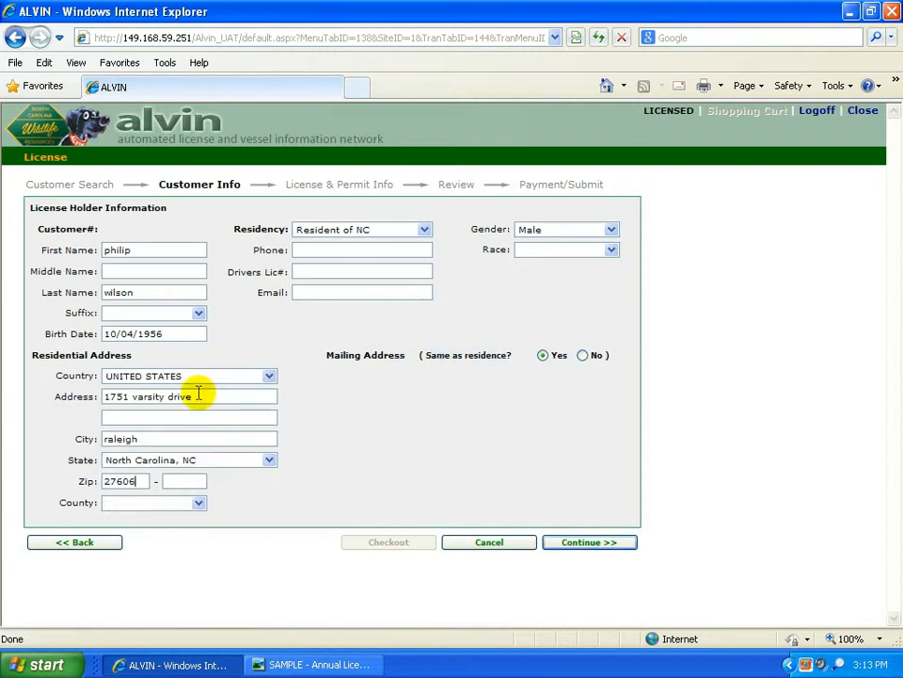
{"action": "key", "text": "Tab"}
{"action": "key", "text": "Tab"}
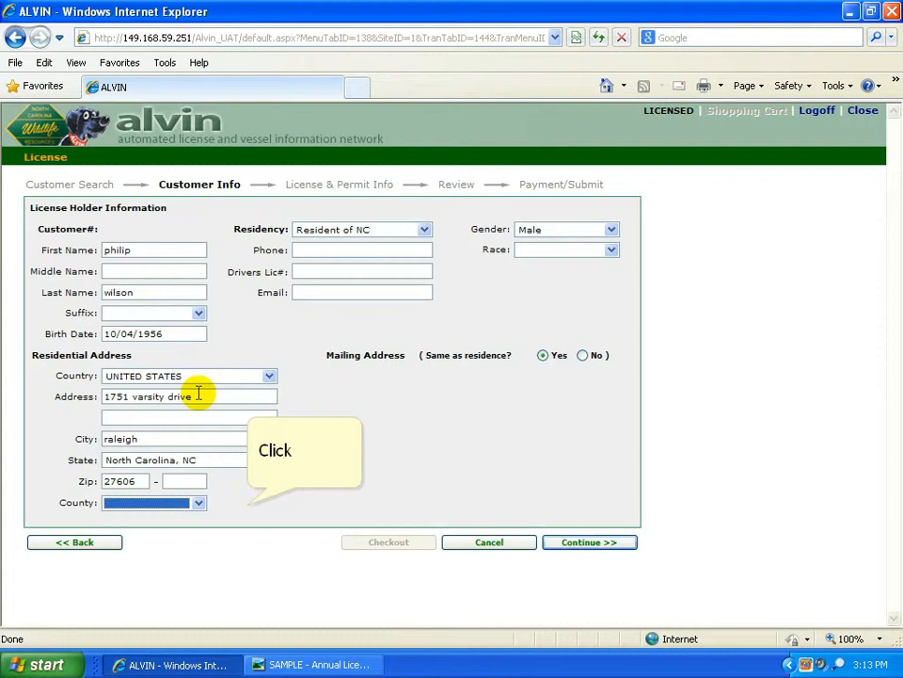
{"action": "left_click", "coordinate": [247, 505]}
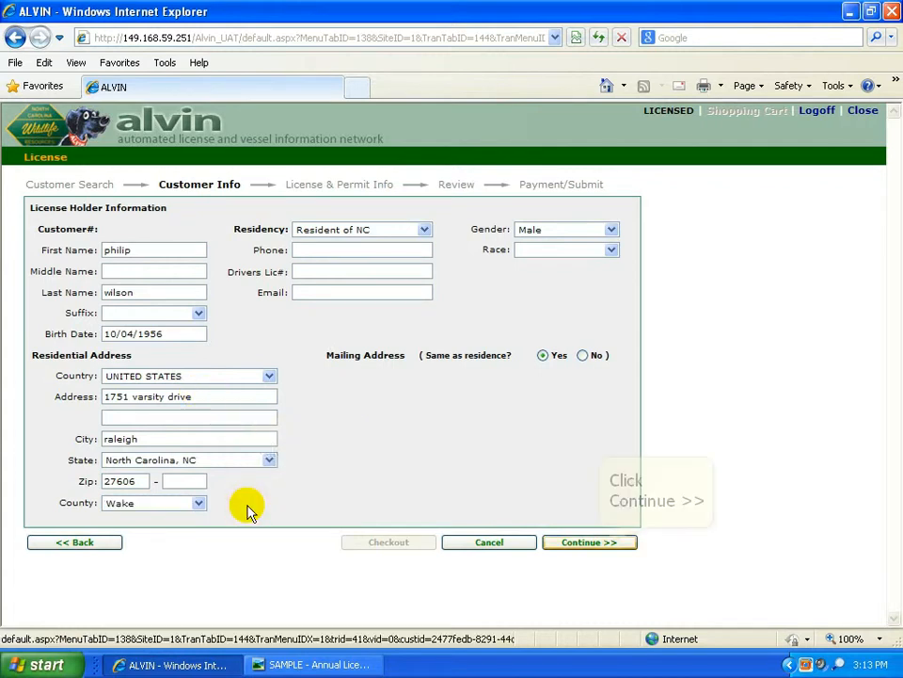
{"action": "left_click", "coordinate": [587, 542]}
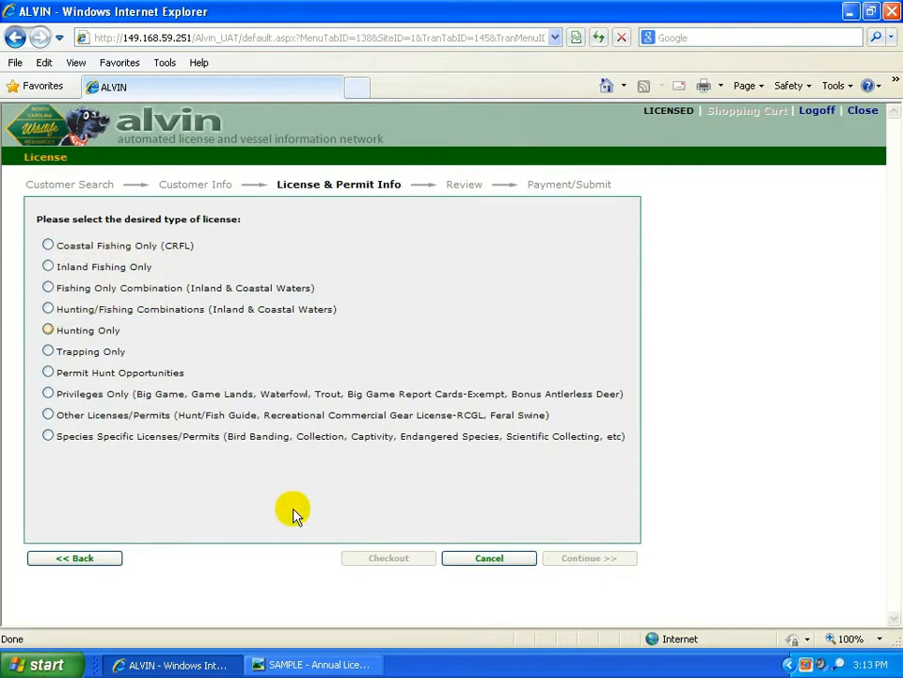
Step: Select an Annual Hunting Only license, tick Comprehensive Hunt ($30.00), and add it to the cart
{"action": "left_click", "coordinate": [47, 330]}
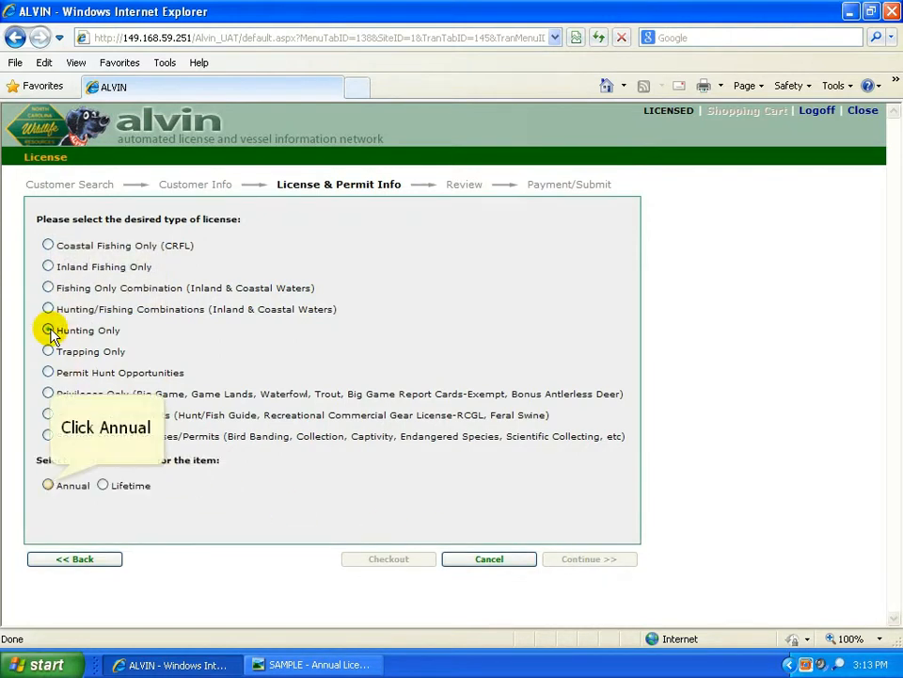
{"action": "left_click", "coordinate": [49, 485]}
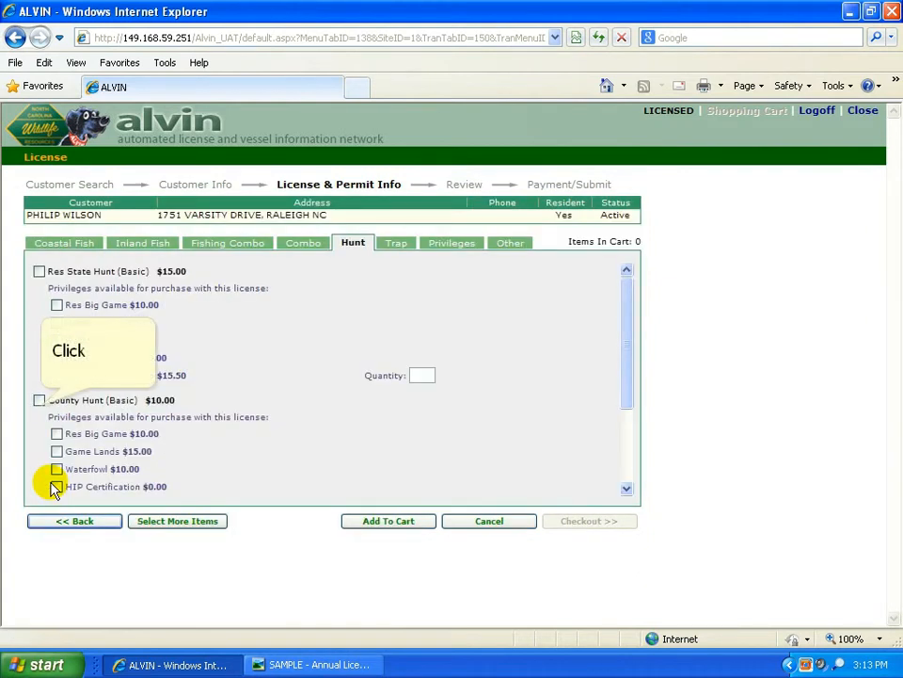
{"action": "left_click", "coordinate": [41, 405]}
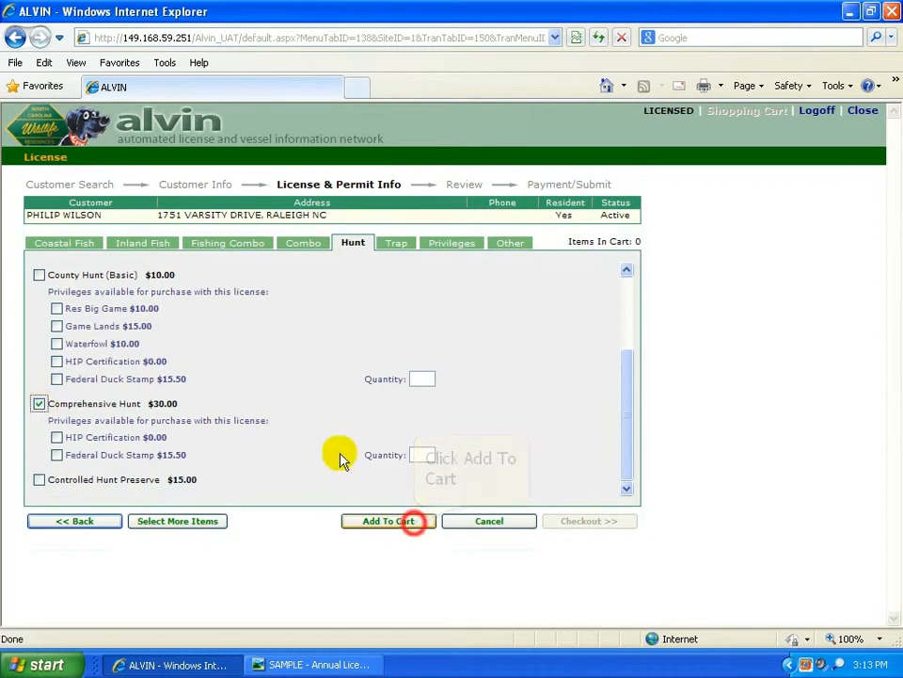
{"action": "left_click", "coordinate": [415, 523]}
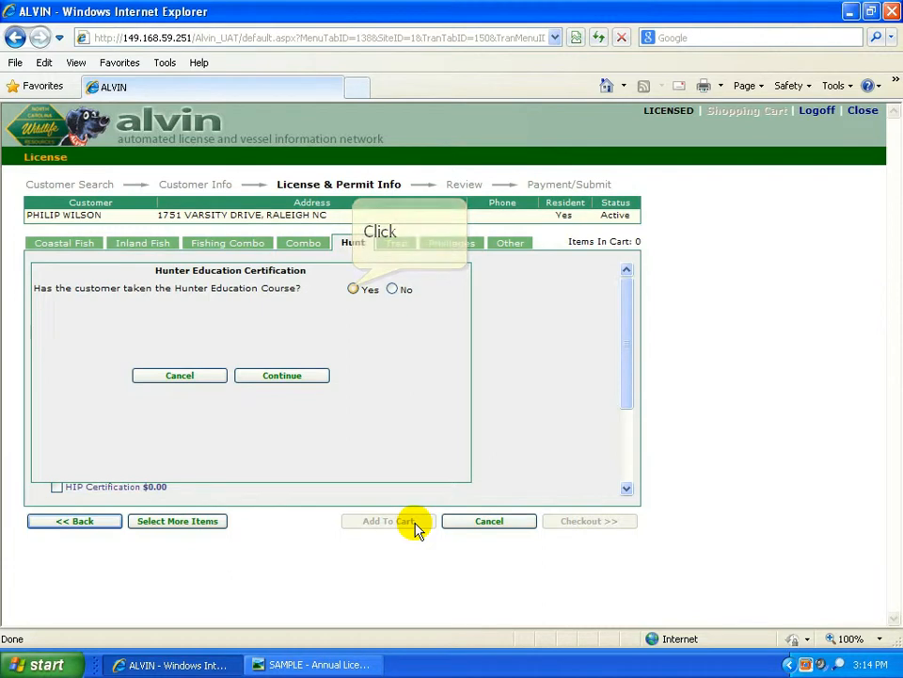
Step: Answer No to hunter education and prior NC license, then add the no-charge Apprentice Permit
{"action": "left_click", "coordinate": [353, 289]}
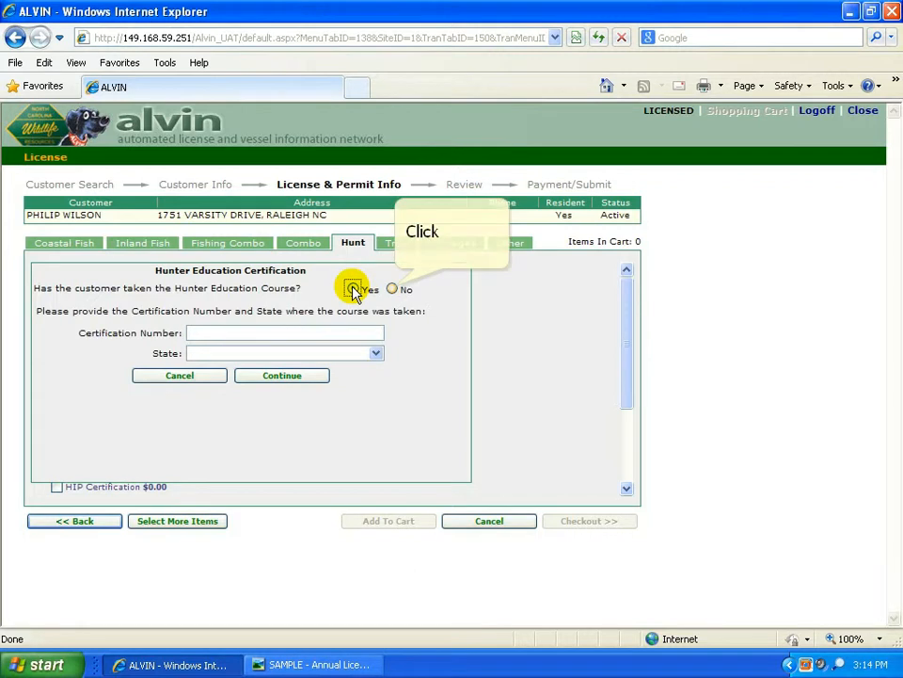
{"action": "left_click", "coordinate": [393, 289]}
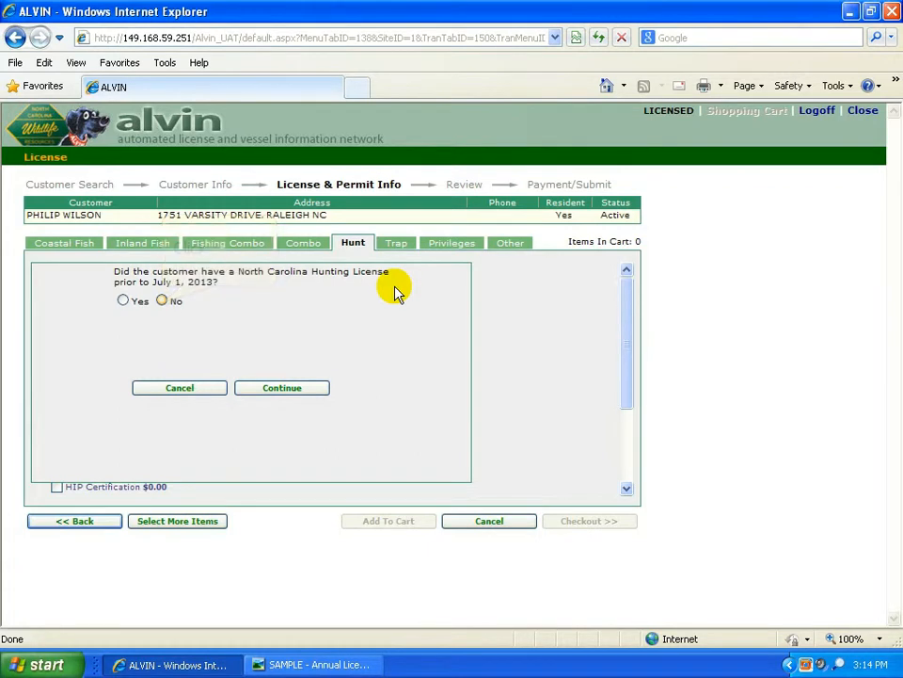
{"action": "left_click", "coordinate": [163, 301]}
{"action": "left_click", "coordinate": [294, 386]}
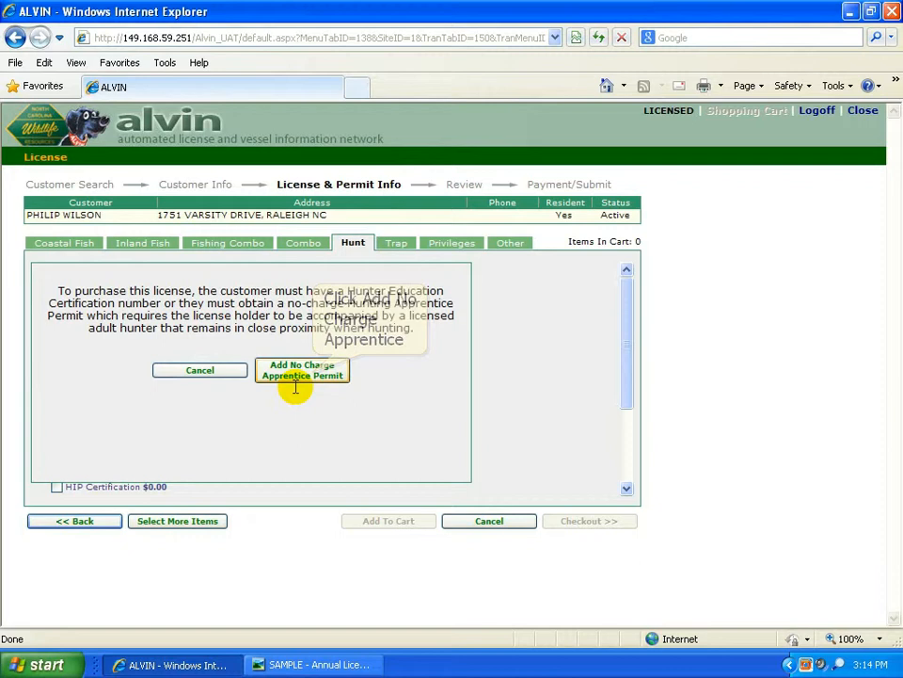
{"action": "left_click", "coordinate": [302, 379]}
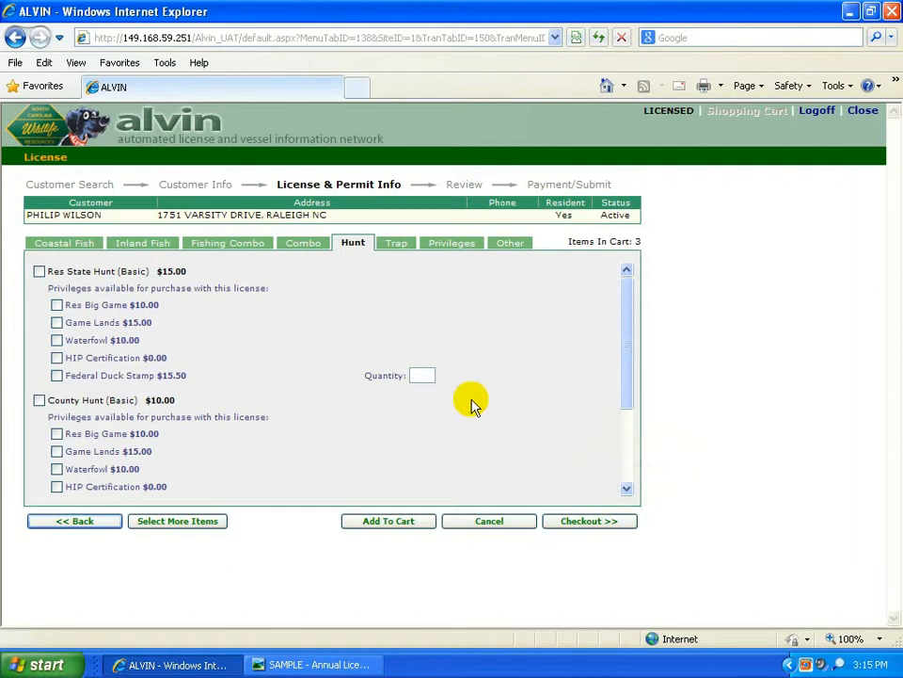
Step: Check out to review the 3-item cart totalling $30.00
{"action": "left_click", "coordinate": [588, 518]}
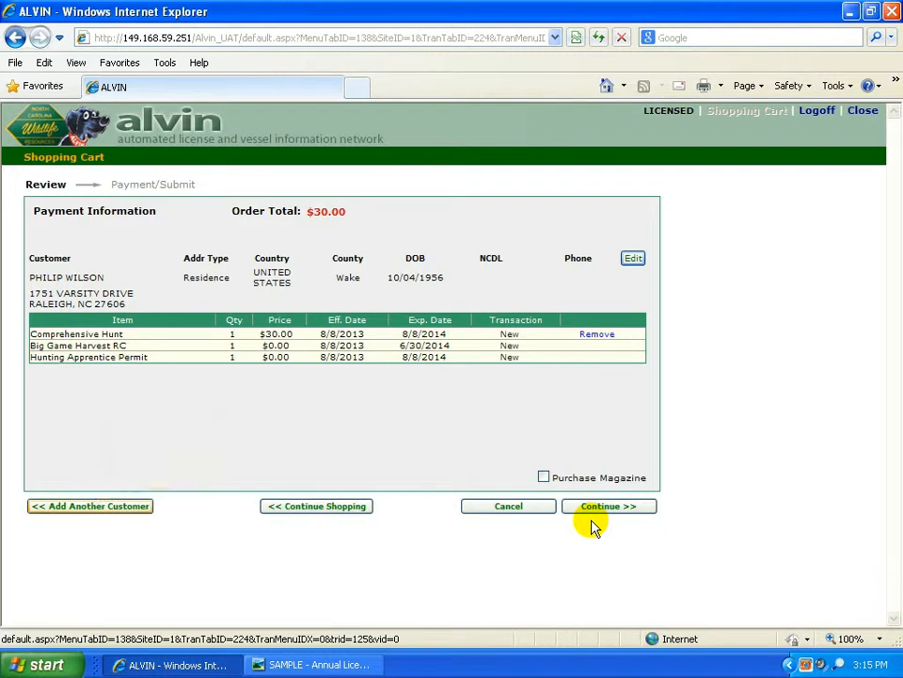
Step: Start another customer's order and search by last name and birth date, finding no match
{"action": "left_click", "coordinate": [95, 508]}
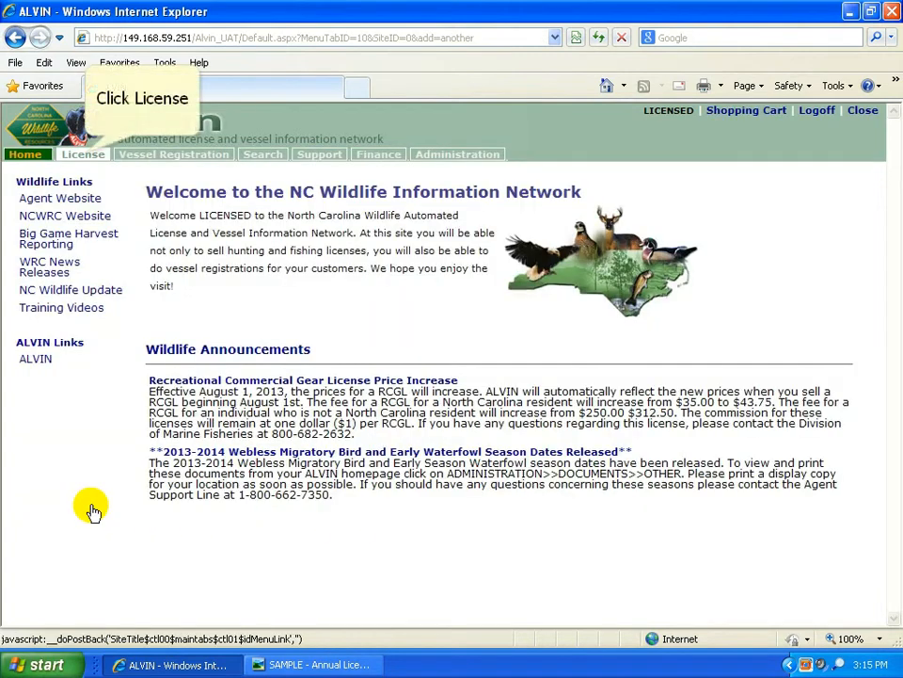
{"action": "left_click", "coordinate": [83, 155]}
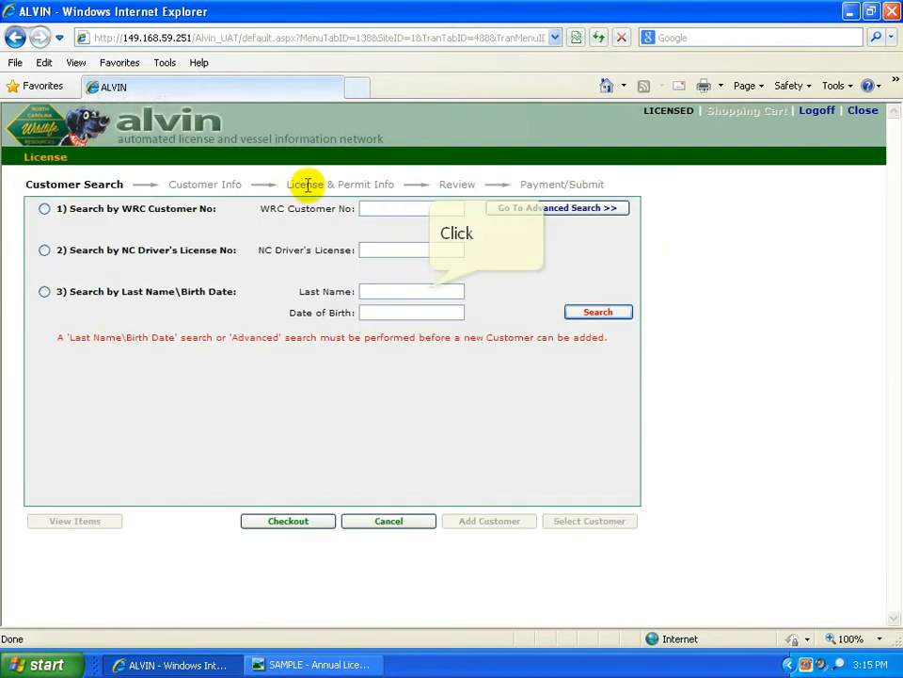
{"action": "left_click", "coordinate": [428, 290]}
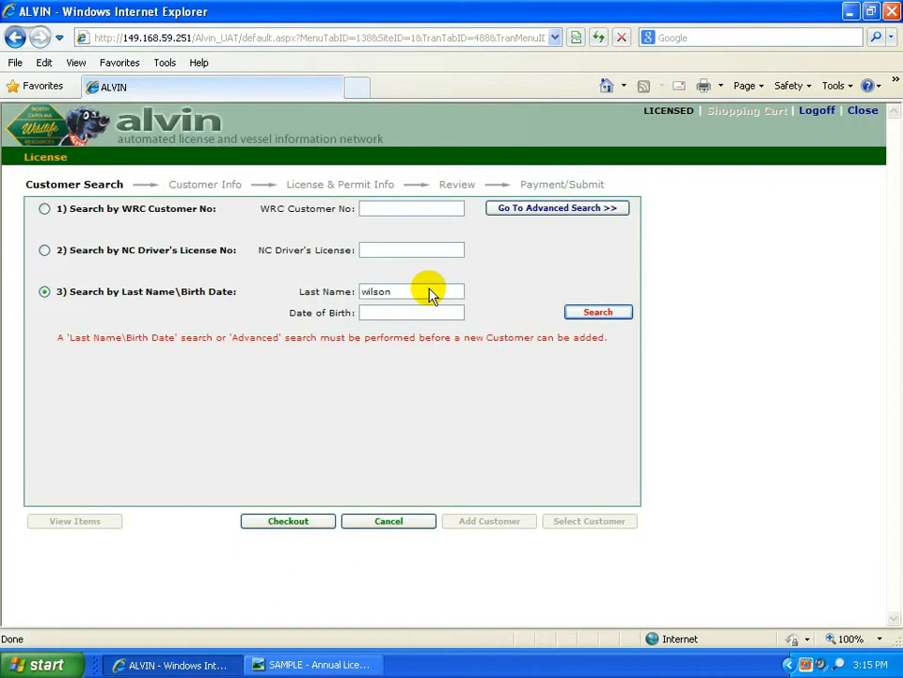
{"action": "key", "text": "Tab"}
{"action": "type", "text": "04/15/195"}
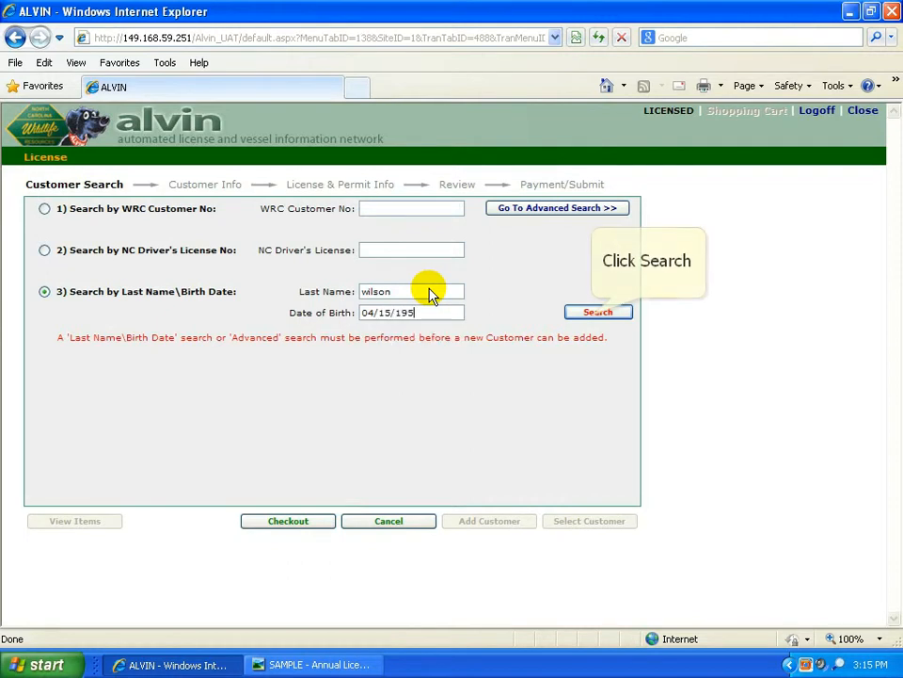
{"action": "type", "text": "8"}
{"action": "left_click", "coordinate": [593, 318]}
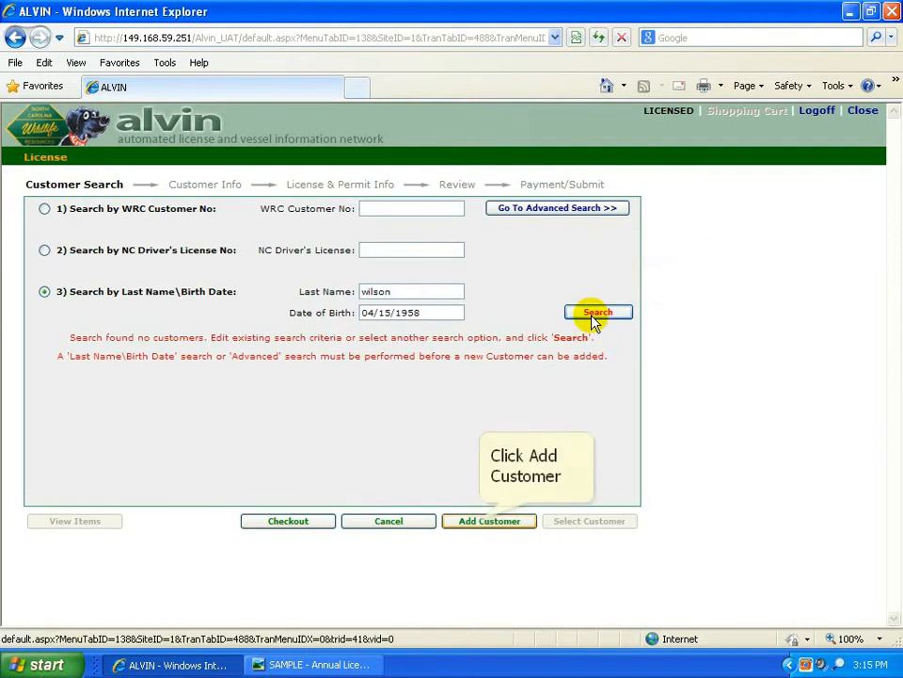
Step: Start a new customer record with the customer's first name and Female gender
{"action": "left_click", "coordinate": [482, 520]}
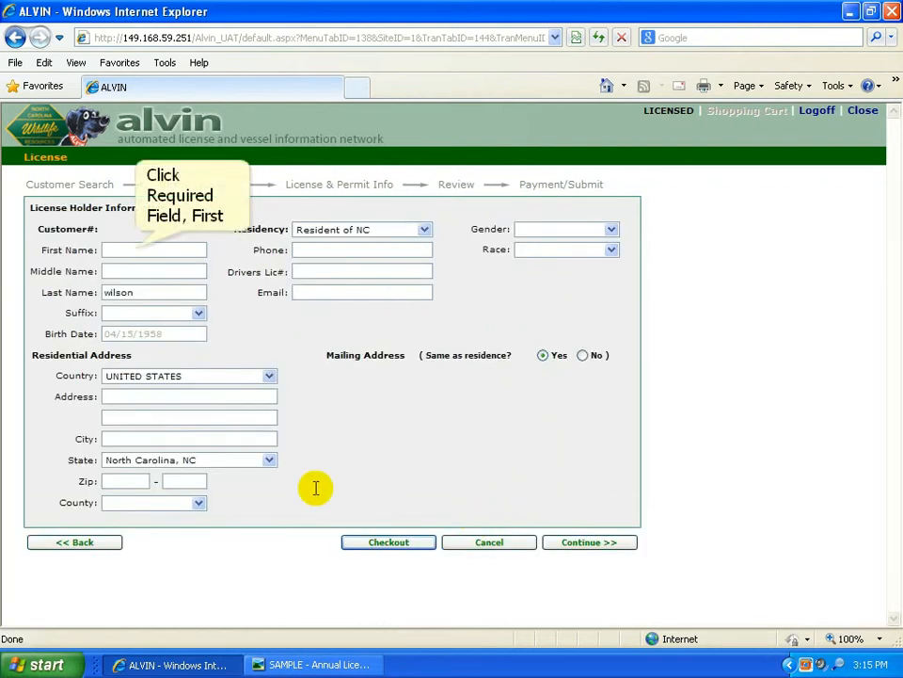
{"action": "left_click", "coordinate": [135, 249]}
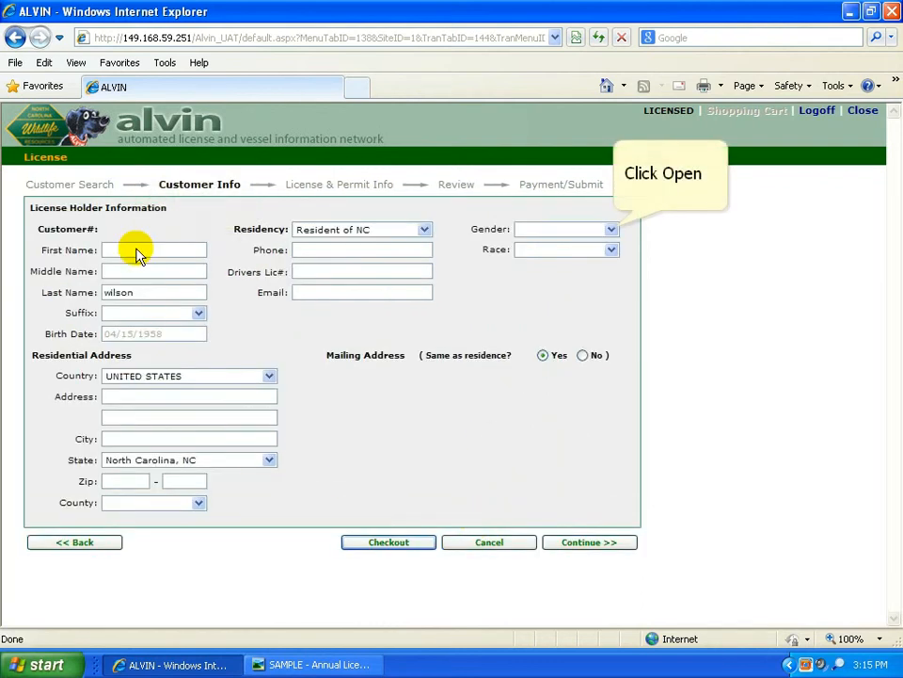
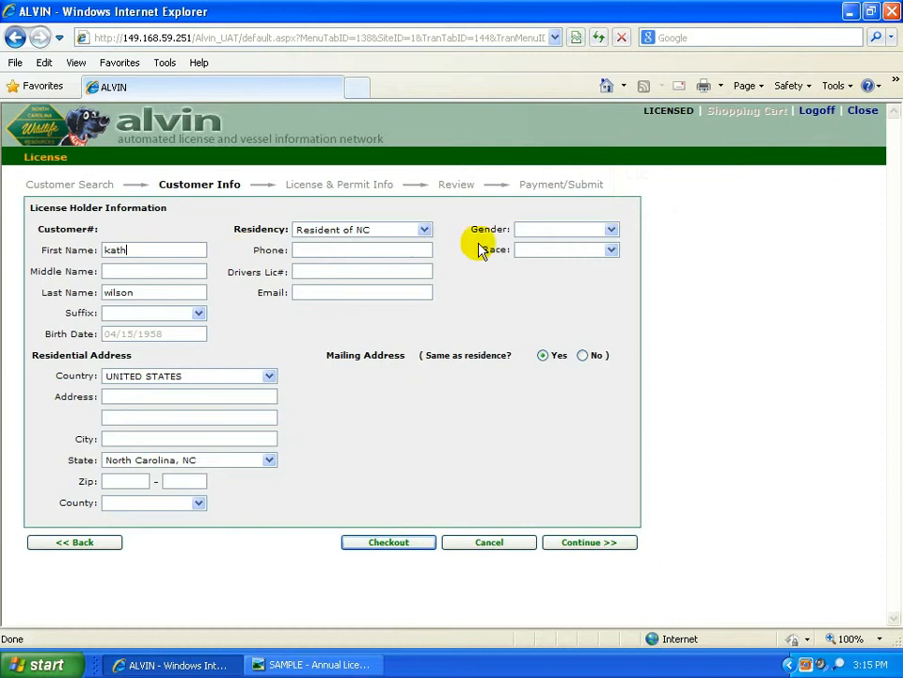
{"action": "left_click", "coordinate": [611, 229]}
{"action": "left_click", "coordinate": [582, 265]}
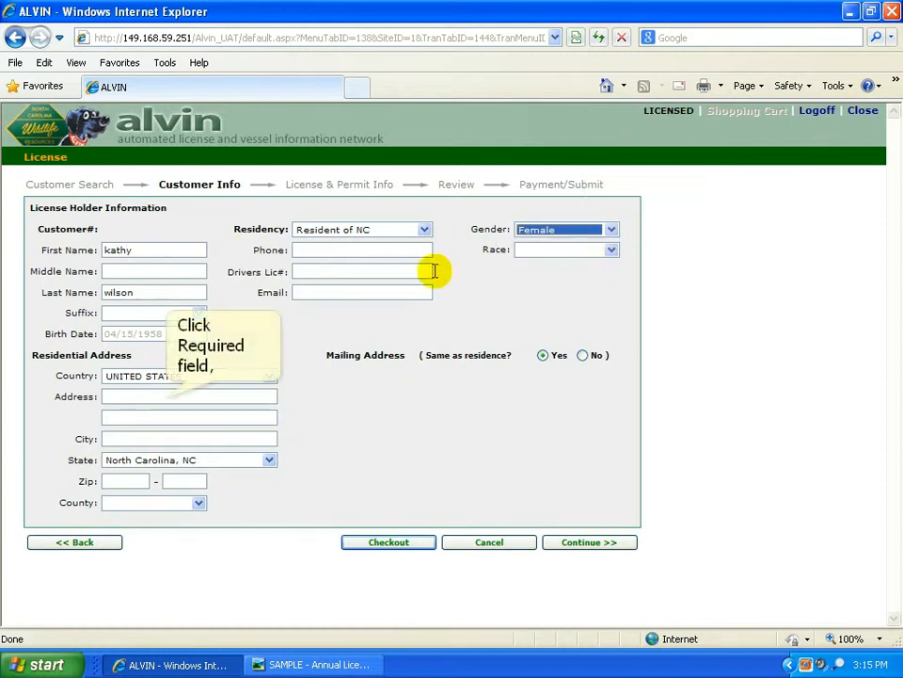
Step: Enter the street address, city and zip, choose Wake County, and continue
{"action": "left_click", "coordinate": [165, 397]}
{"action": "type", "text": "1751 varsi"}
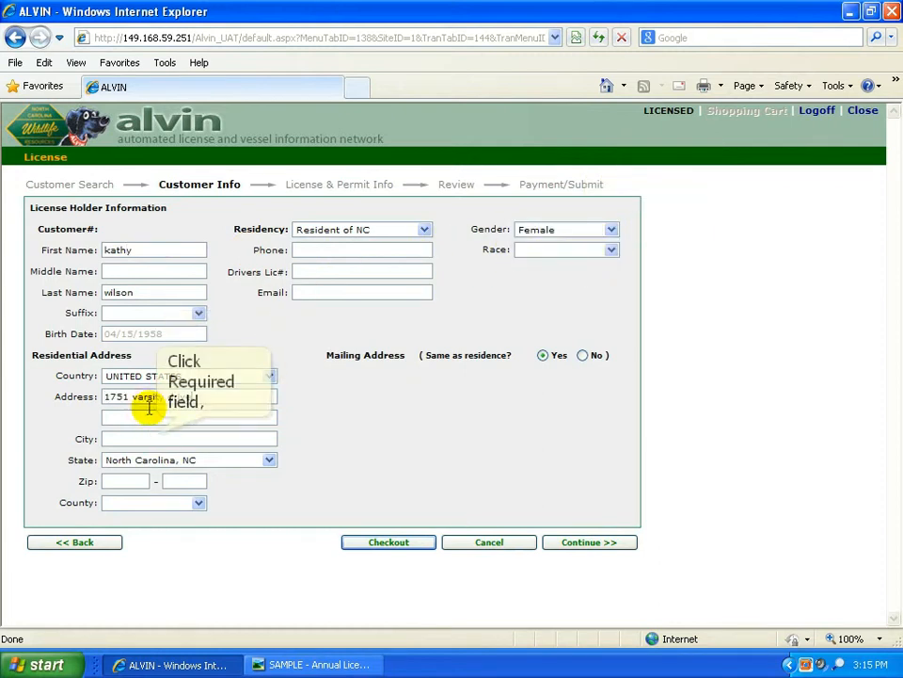
{"action": "type", "text": "ty drive"}
{"action": "left_click", "coordinate": [152, 439]}
{"action": "type", "text": "raleigh"}
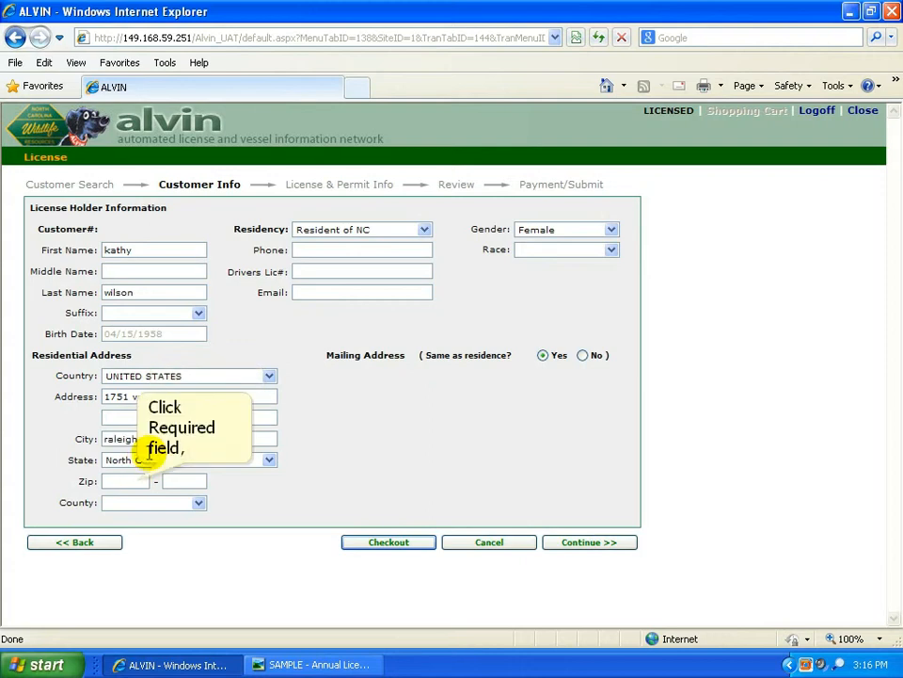
{"action": "left_click", "coordinate": [137, 481]}
{"action": "type", "text": "27606"}
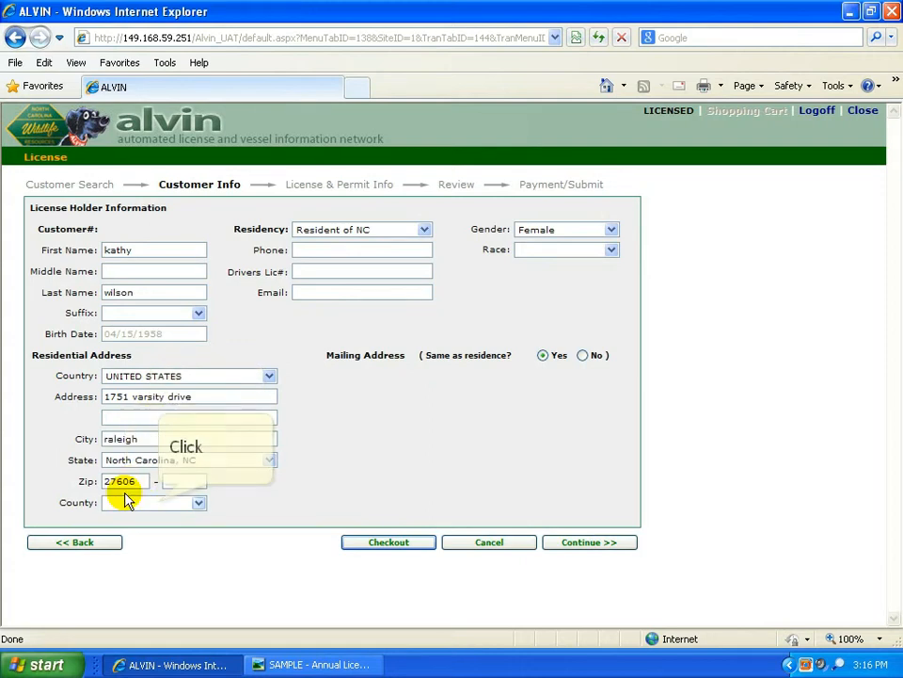
{"action": "left_click", "coordinate": [155, 502]}
{"action": "key", "text": "w"}
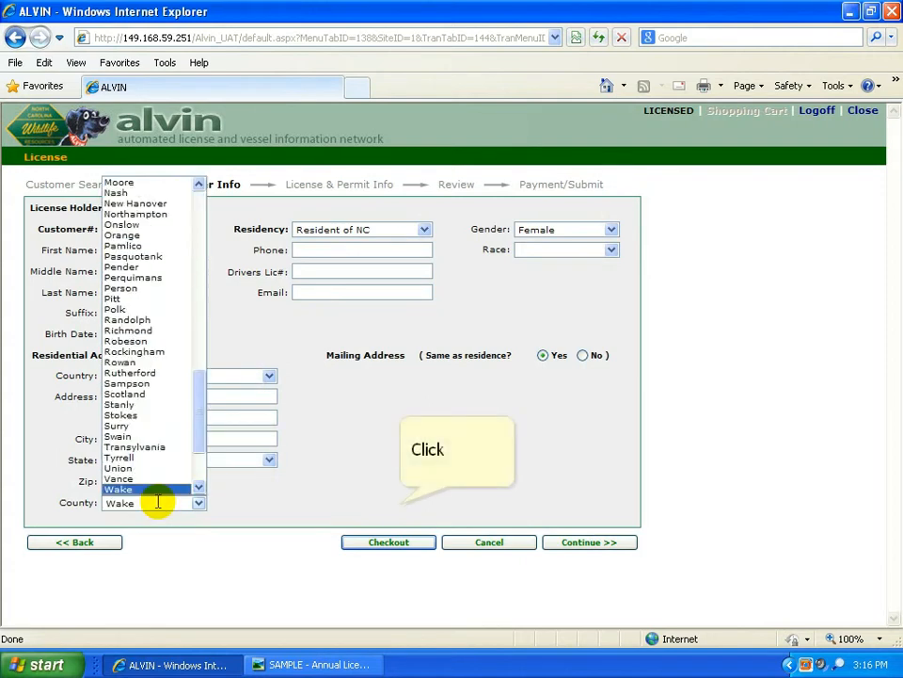
{"action": "left_click", "coordinate": [399, 506]}
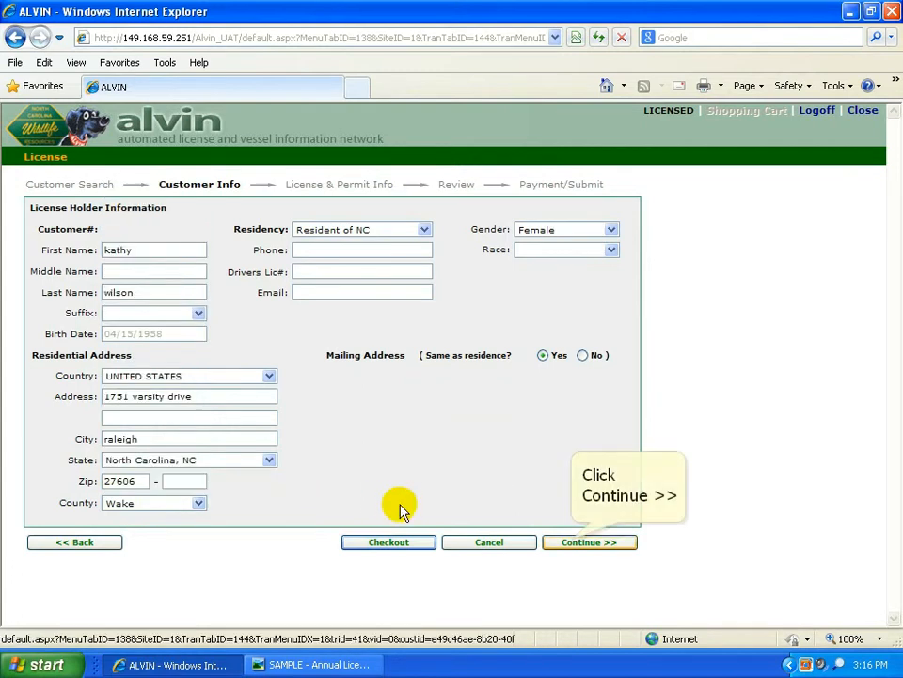
{"action": "left_click", "coordinate": [570, 542]}
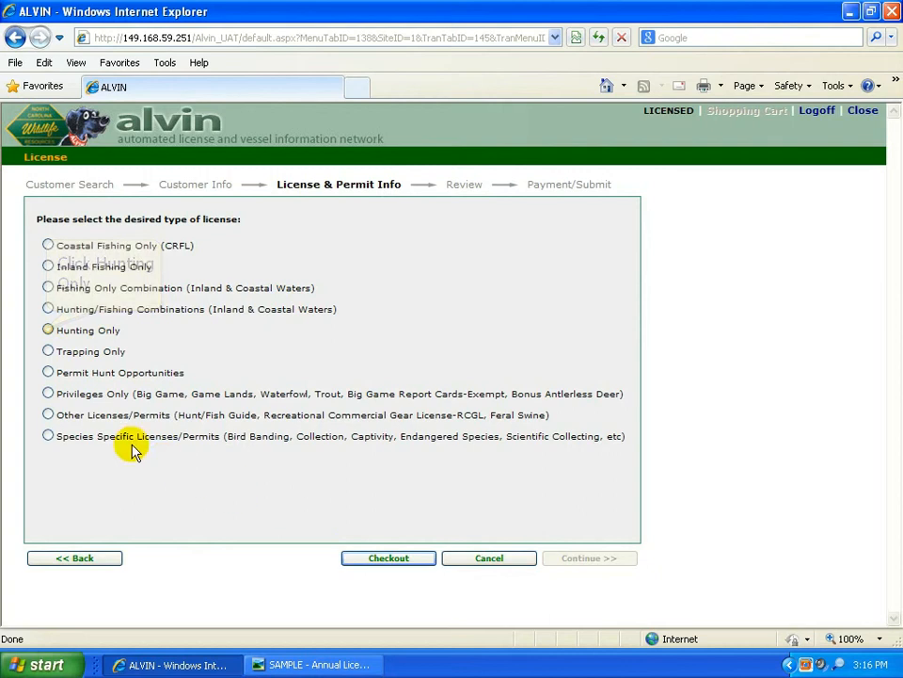
Step: Choose the Hunting Only license type with an Annual term
{"action": "left_click", "coordinate": [48, 330]}
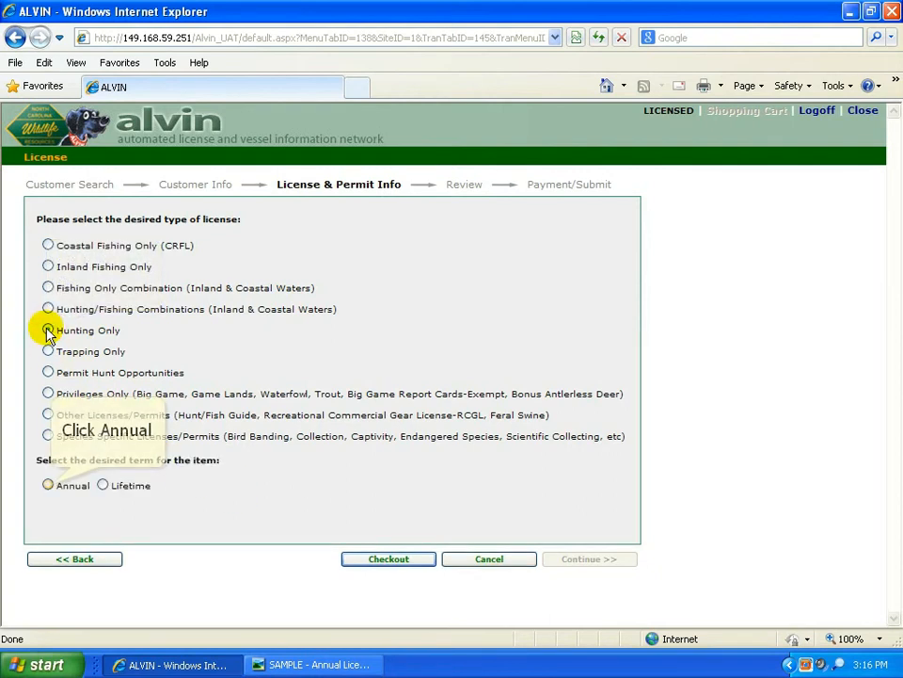
{"action": "left_click", "coordinate": [48, 486]}
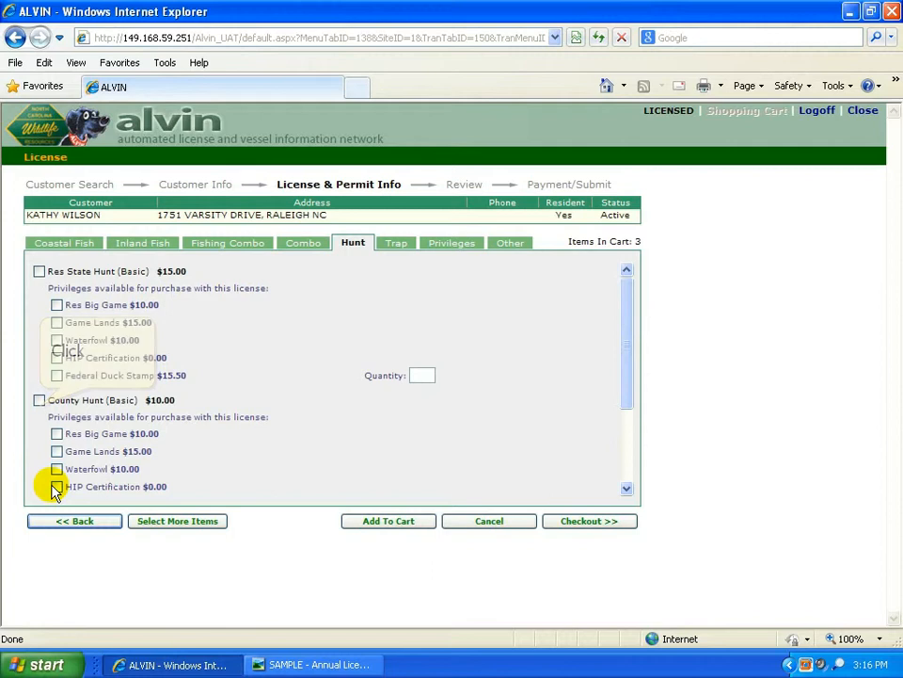
Step: Add Comprehensive Hunt to the cart, answering No to hunter education and Yes to prior license
{"action": "left_click", "coordinate": [40, 403]}
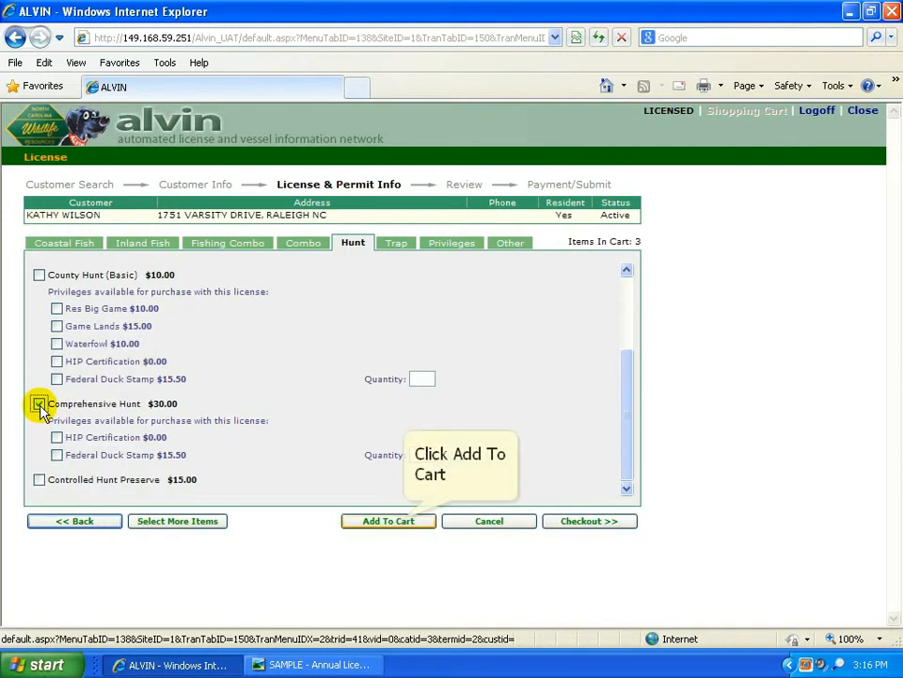
{"action": "left_click", "coordinate": [403, 521]}
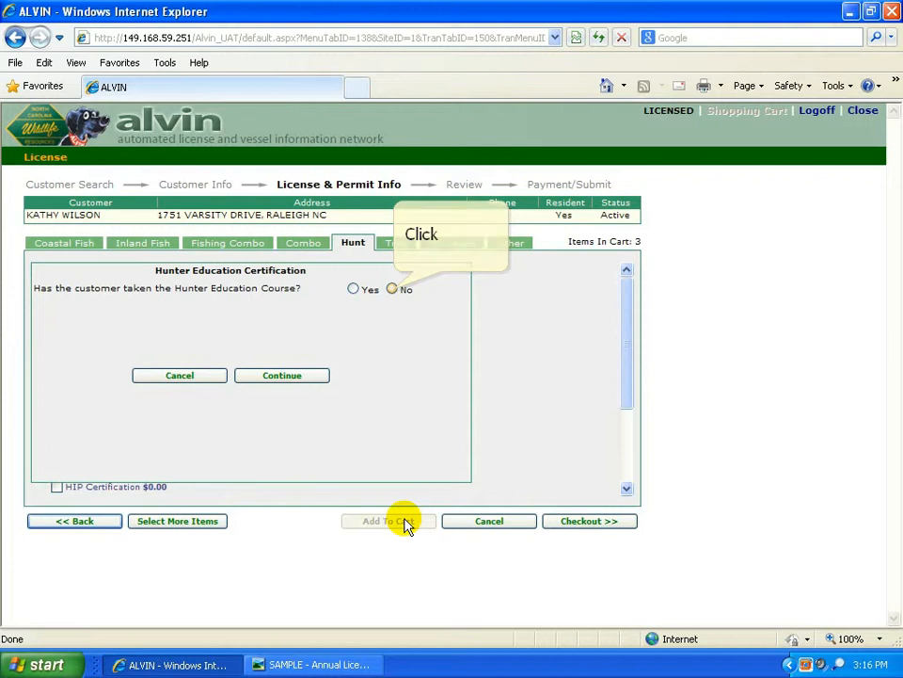
{"action": "left_click", "coordinate": [393, 290]}
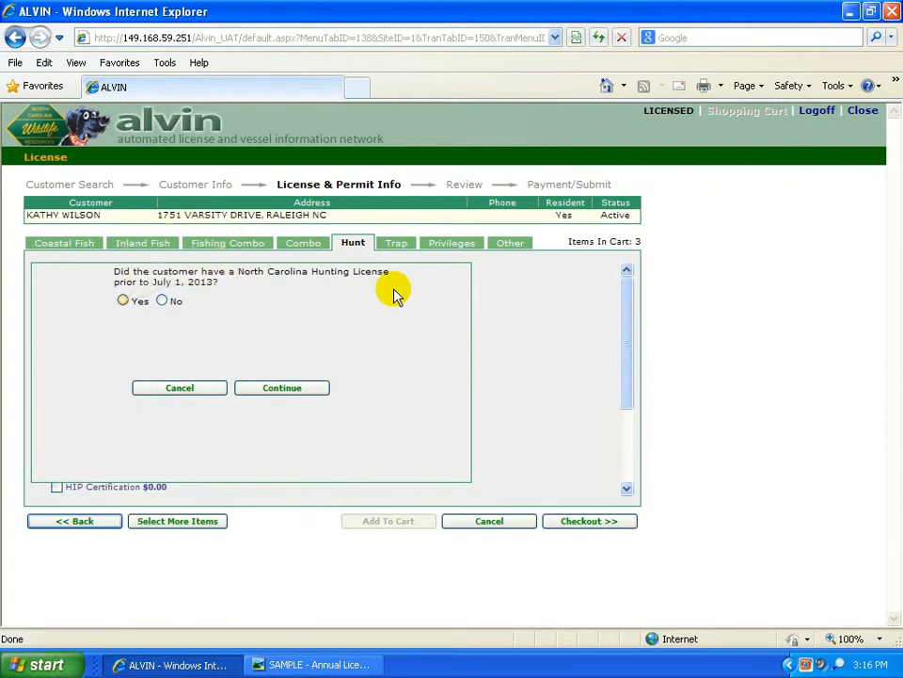
{"action": "left_click", "coordinate": [123, 301]}
{"action": "left_click", "coordinate": [281, 387]}
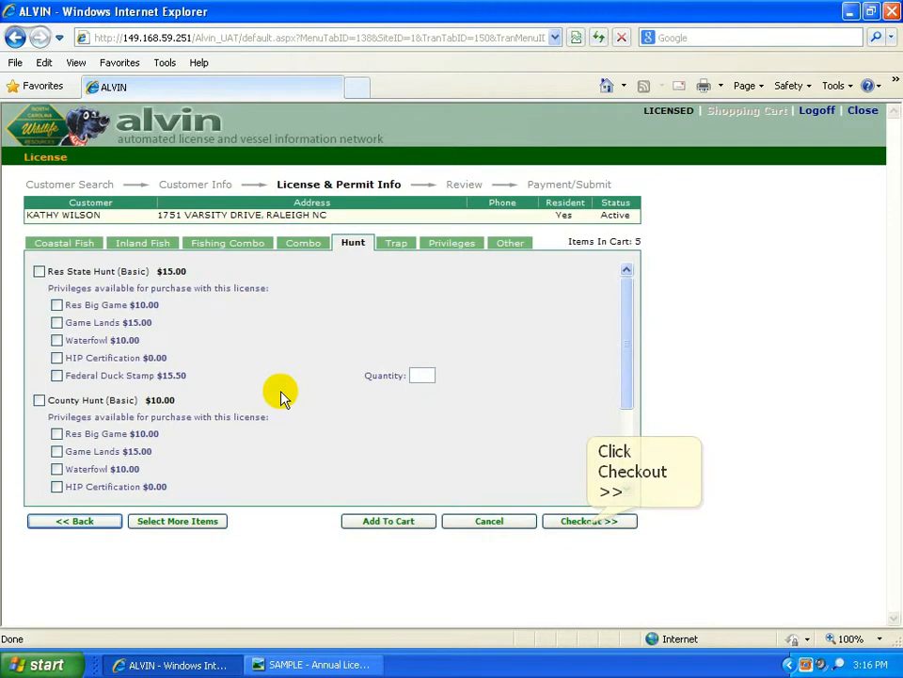
Step: Review the $60.00 cart of both customers' Comprehensive Hunt licenses, then begin a third customer
{"action": "left_click", "coordinate": [585, 520]}
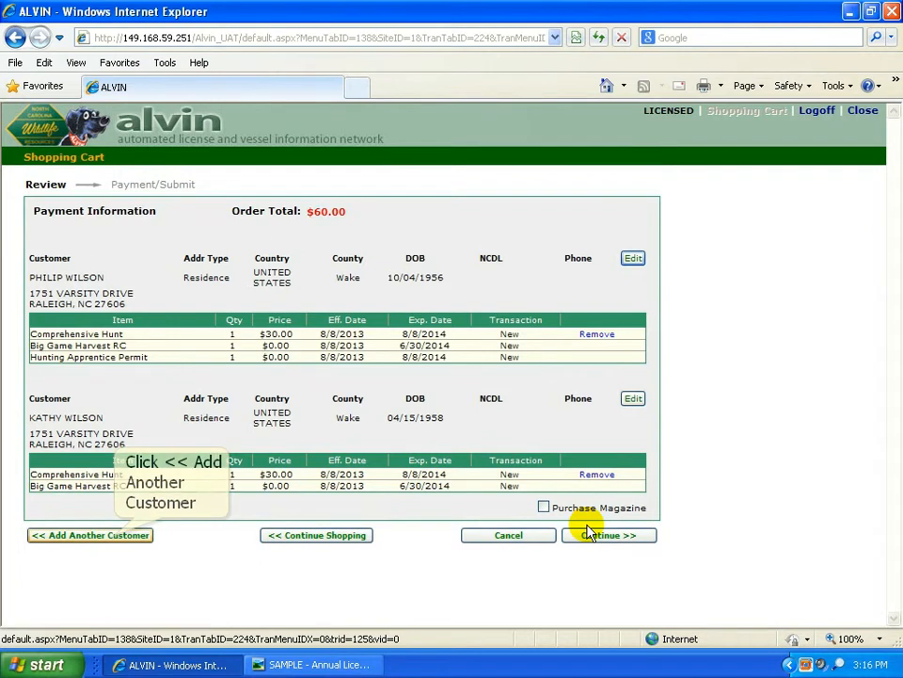
{"action": "left_click", "coordinate": [118, 535]}
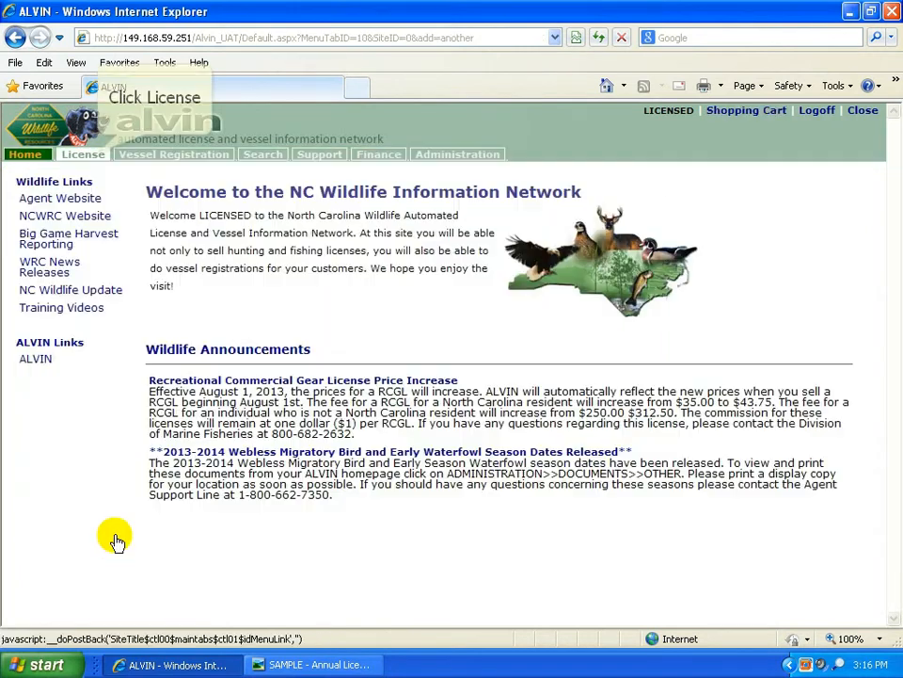
Step: On the License tab, search the customer's last name and birth date; on no match, start a new record
{"action": "left_click", "coordinate": [99, 160]}
{"action": "left_click", "coordinate": [414, 291]}
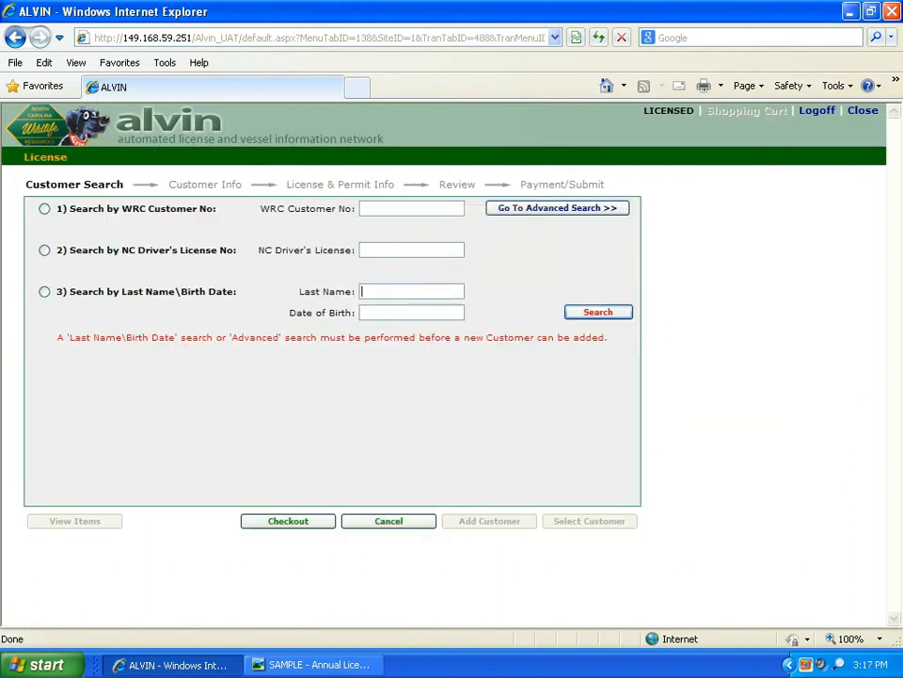
{"action": "key", "text": "Tab"}
{"action": "type", "text": "02/16/1"}
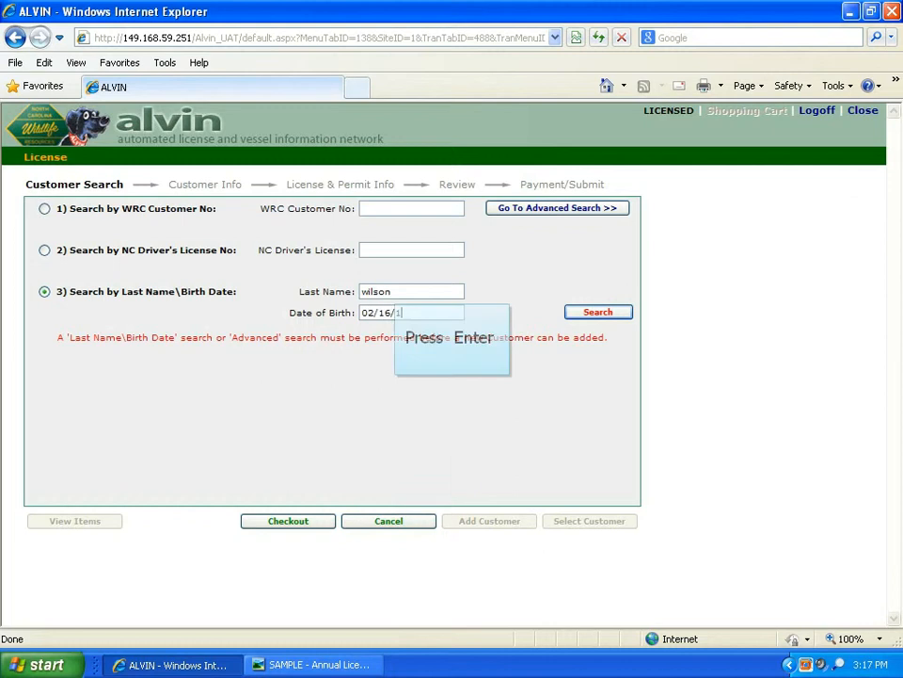
{"action": "type", "text": "982"}
{"action": "key", "text": "Return"}
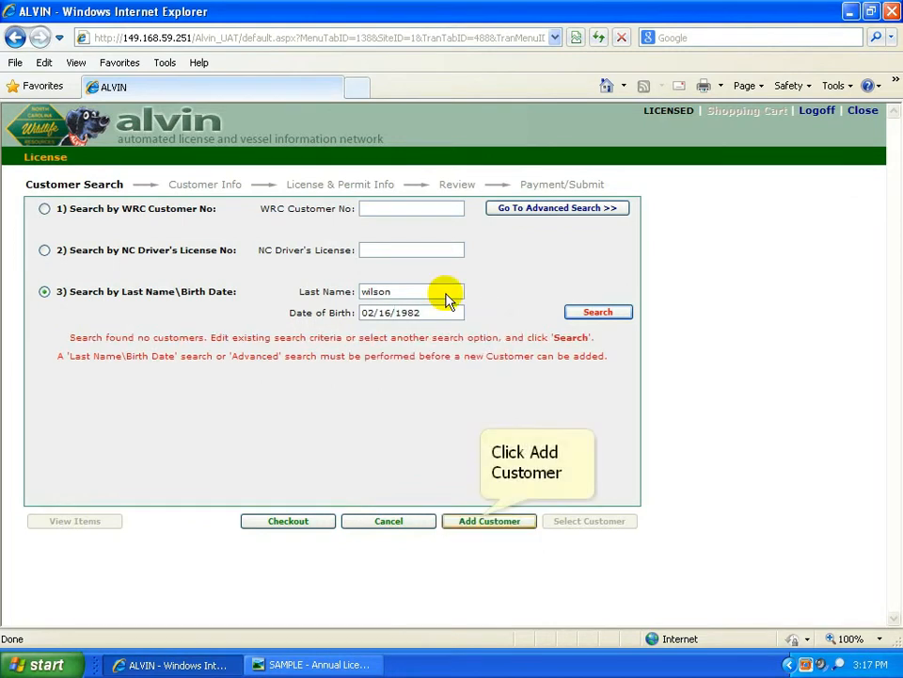
{"action": "left_click", "coordinate": [489, 520]}
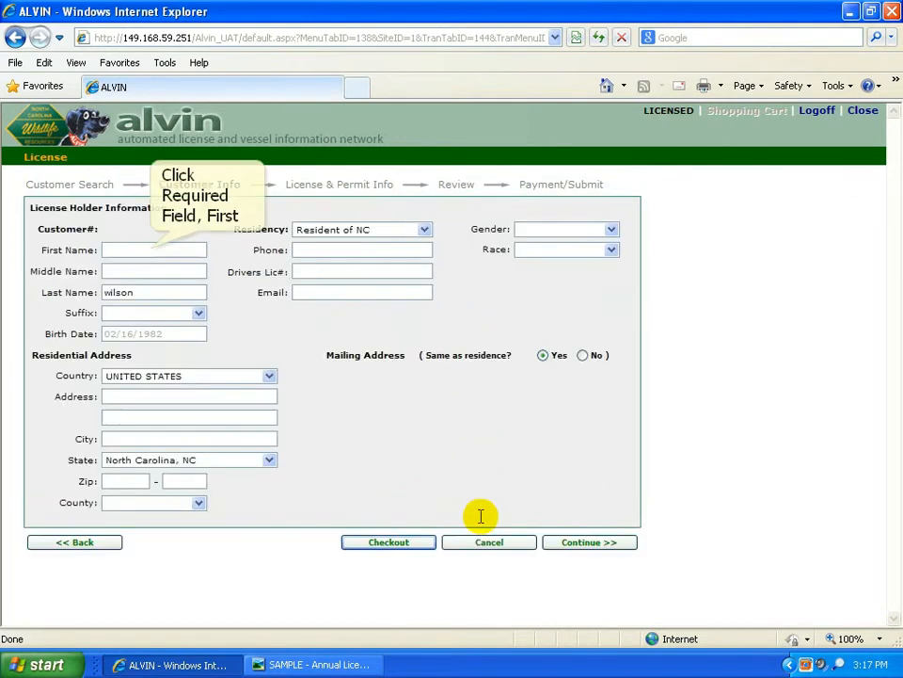
Step: Enter the customer's first name, set the name suffix to JR, and set gender to Male
{"action": "left_click", "coordinate": [152, 250]}
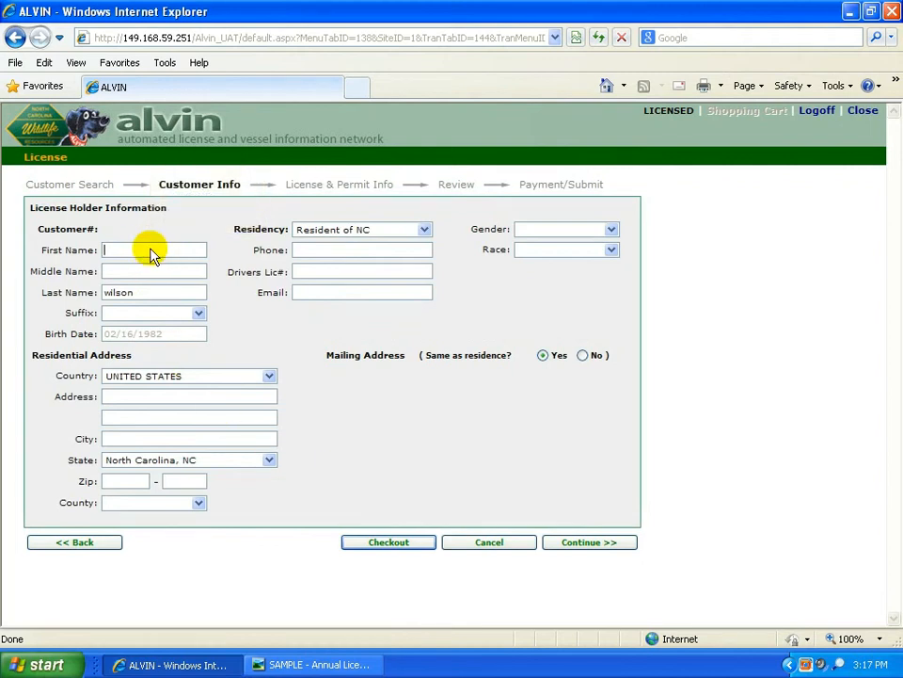
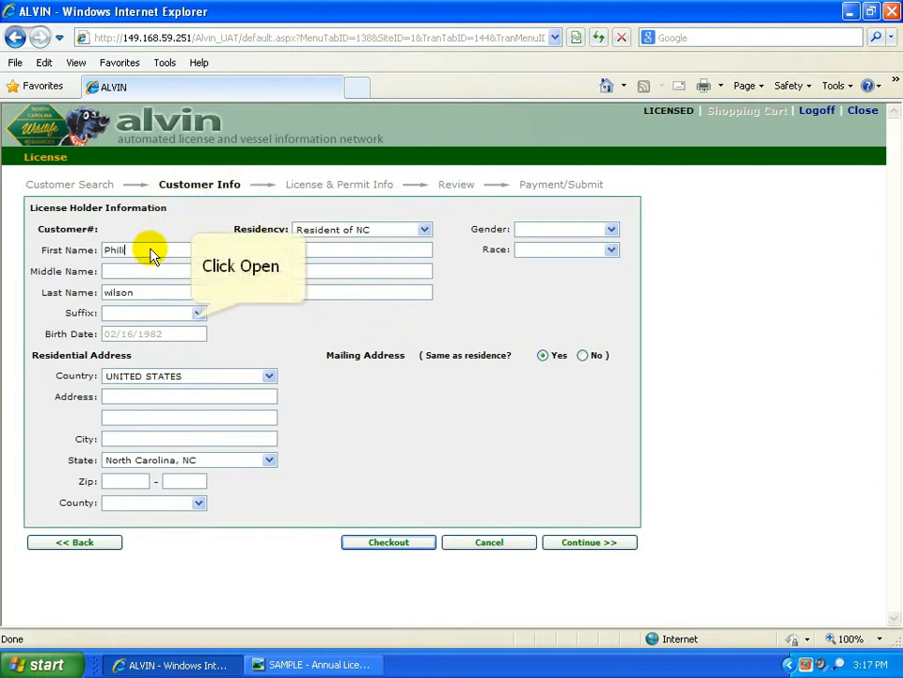
{"action": "left_click", "coordinate": [196, 314]}
{"action": "left_click", "coordinate": [142, 339]}
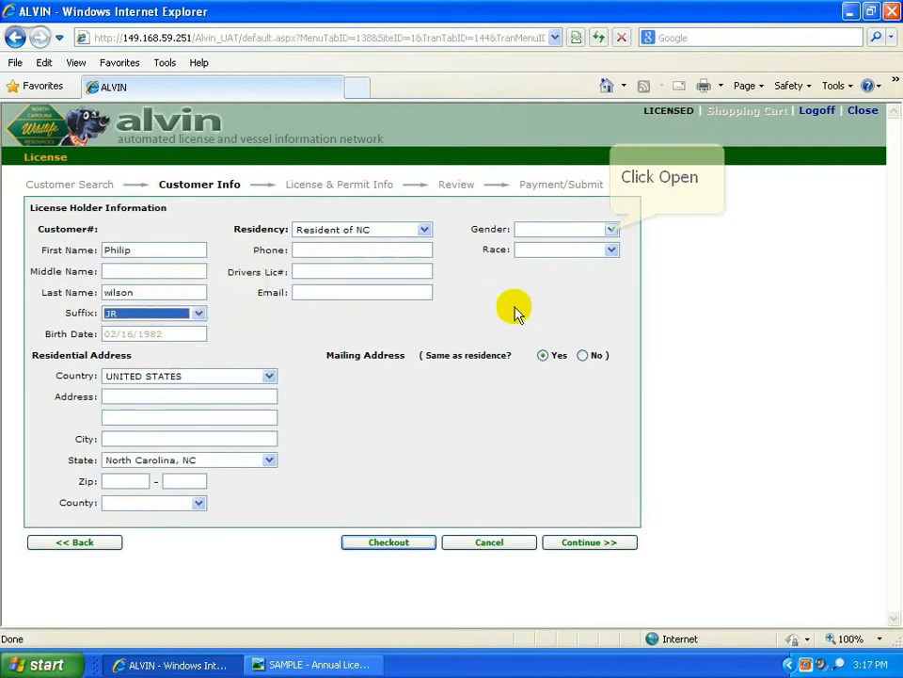
{"action": "left_click", "coordinate": [610, 230]}
{"action": "left_click", "coordinate": [601, 252]}
Step: Fill in the customer's street address, city and zip code, keeping the county as Wake, and continue
{"action": "left_click", "coordinate": [178, 393]}
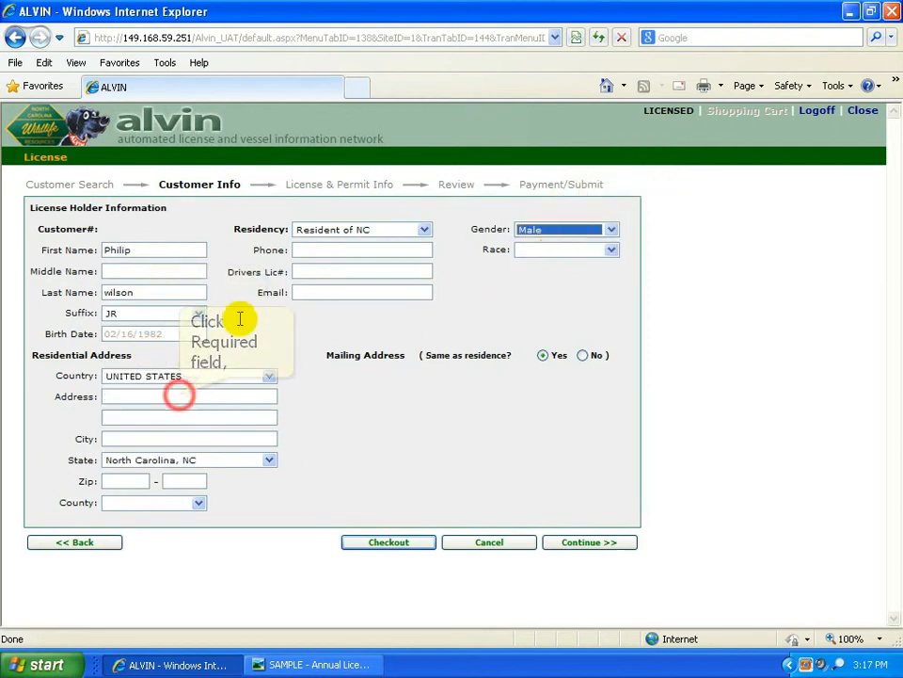
{"action": "type", "text": "1751 varsity drive"}
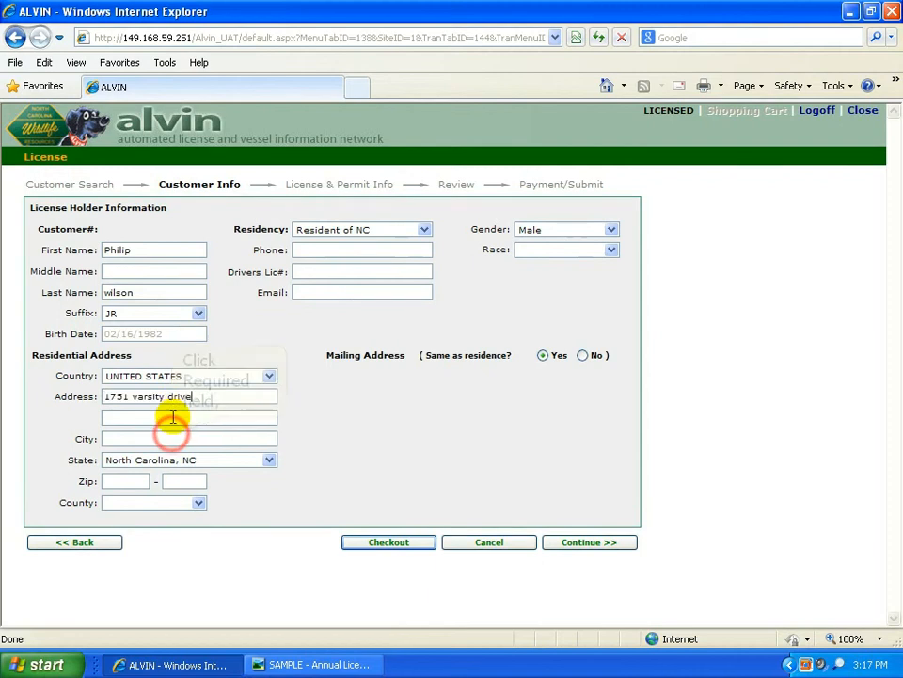
{"action": "left_click", "coordinate": [172, 438]}
{"action": "type", "text": "raleigh"}
{"action": "left_click", "coordinate": [154, 452]}
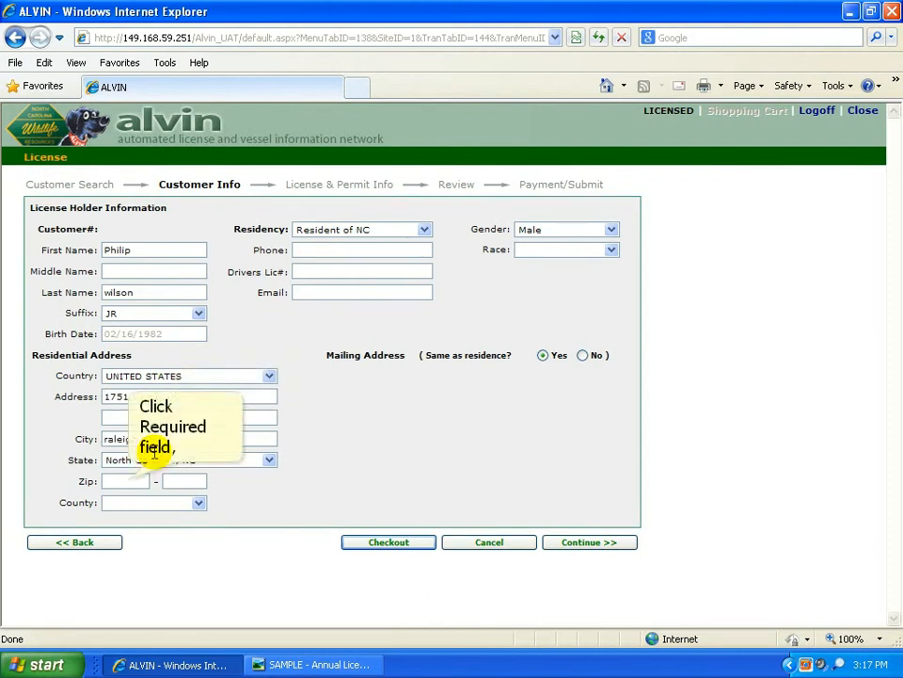
{"action": "left_click", "coordinate": [126, 481]}
{"action": "type", "text": "27606"}
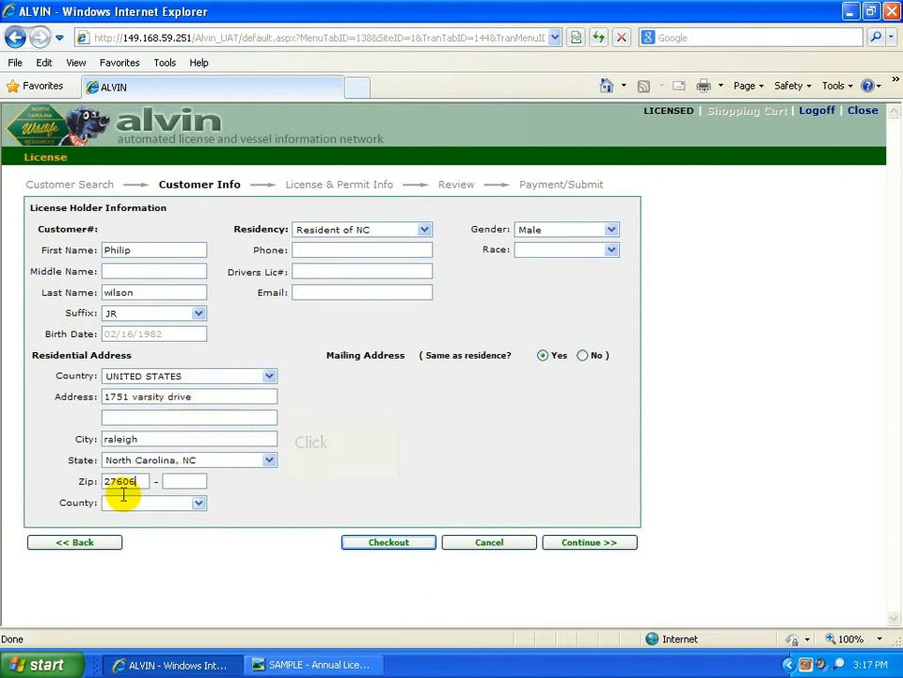
{"action": "key", "text": "Tab"}
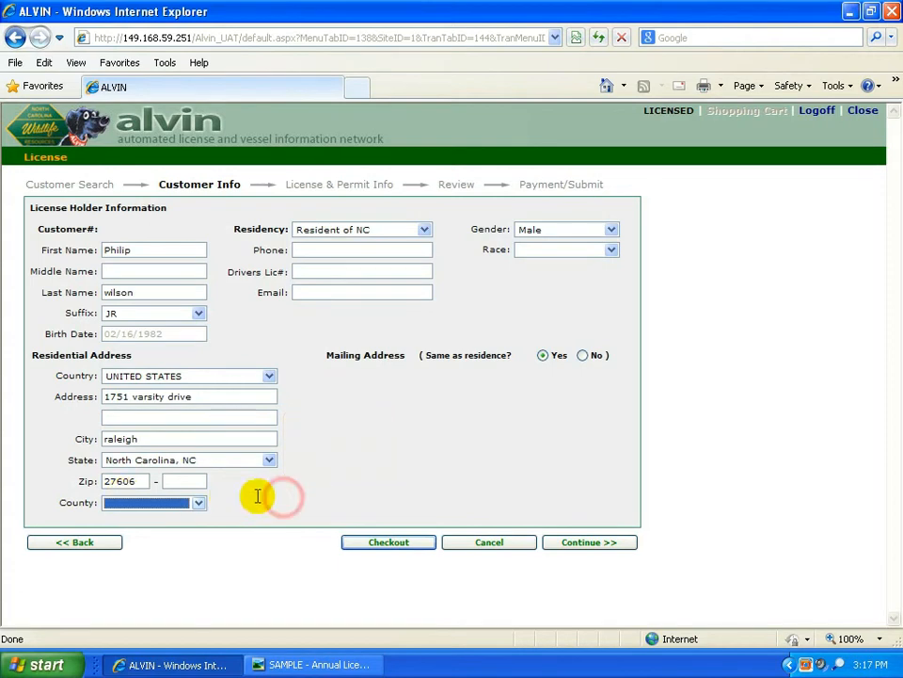
{"action": "left_click", "coordinate": [283, 496]}
{"action": "left_click", "coordinate": [591, 542]}
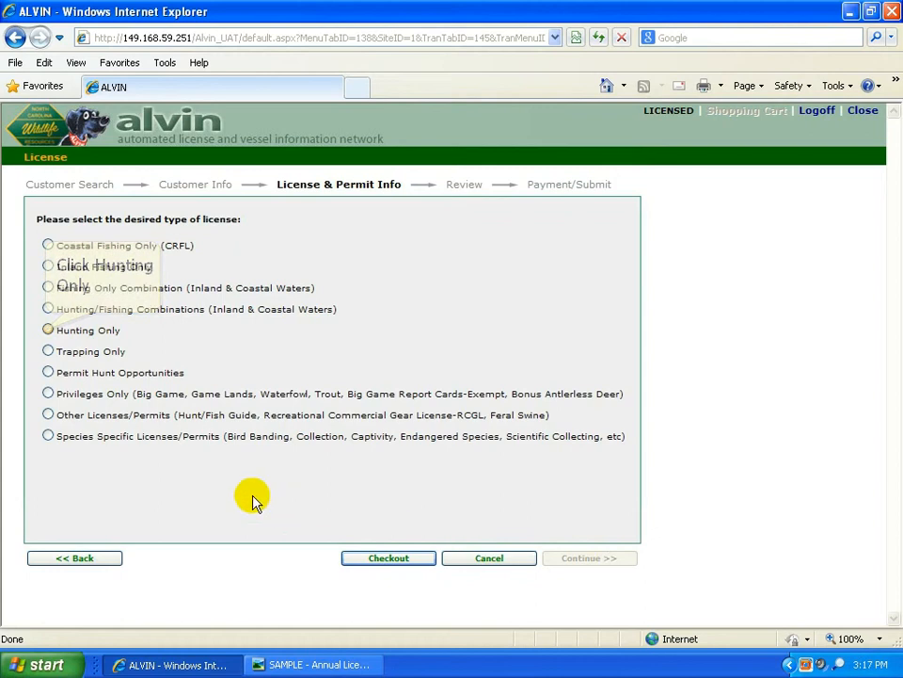
Step: Add an Adult Lifetime Comprehensive Hunt license ($250.00) to the cart, answering No to hunter education
{"action": "left_click", "coordinate": [48, 330]}
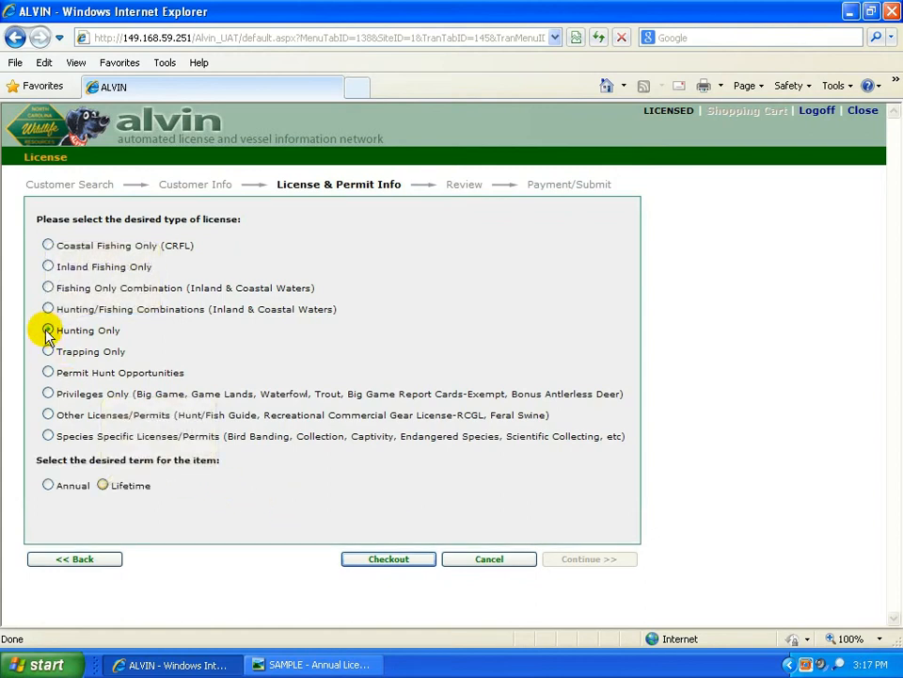
{"action": "left_click", "coordinate": [102, 485]}
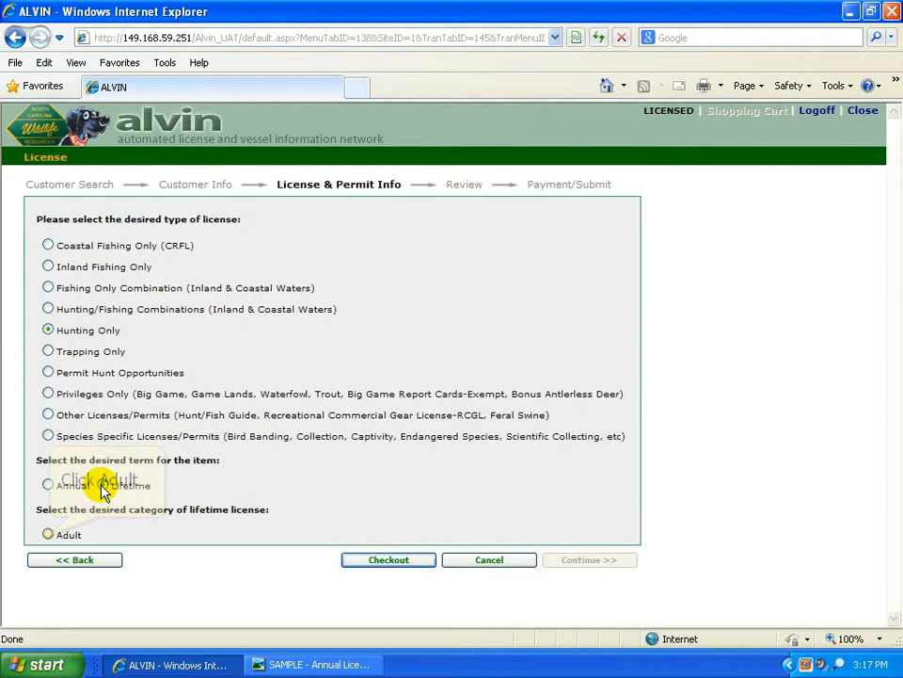
{"action": "left_click", "coordinate": [48, 533]}
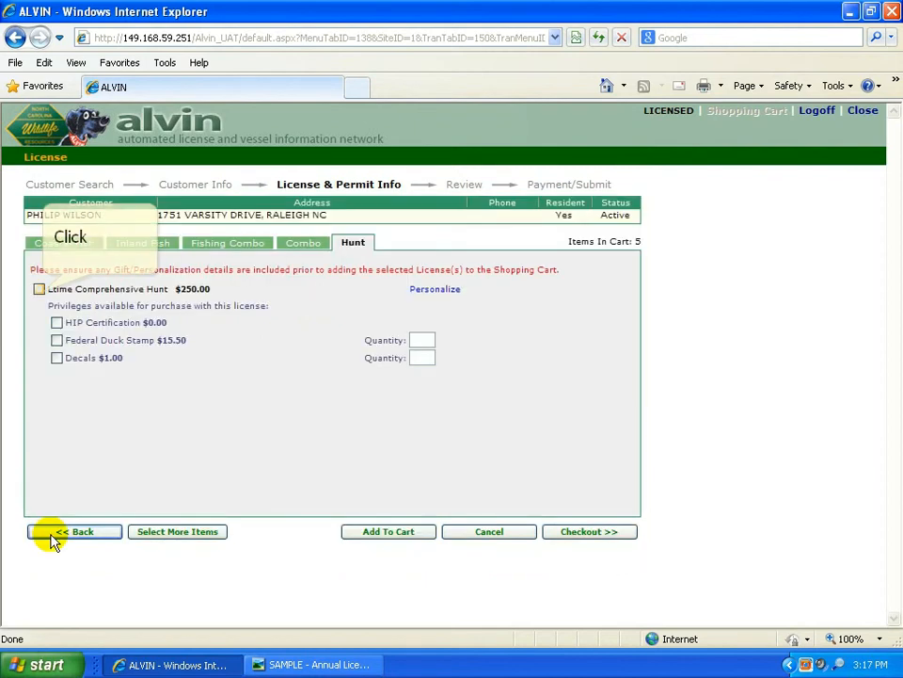
{"action": "left_click", "coordinate": [38, 289]}
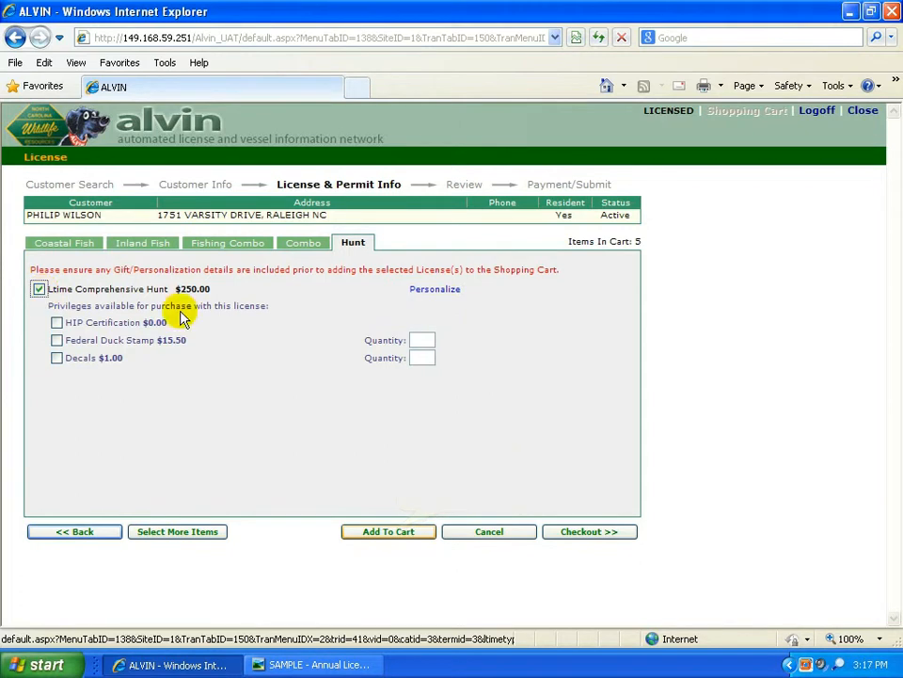
{"action": "left_click", "coordinate": [389, 532]}
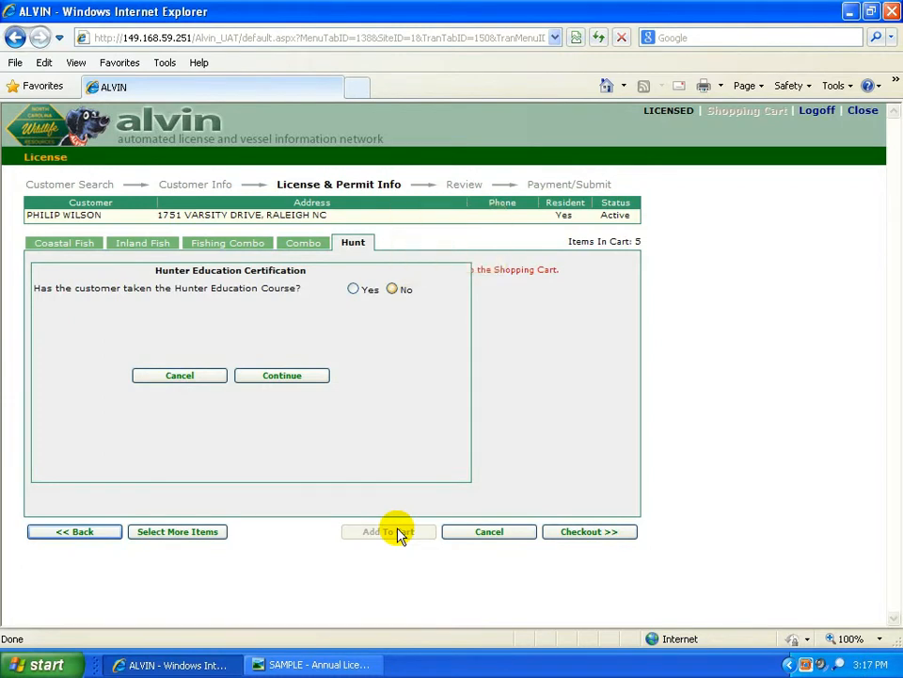
{"action": "left_click", "coordinate": [392, 289]}
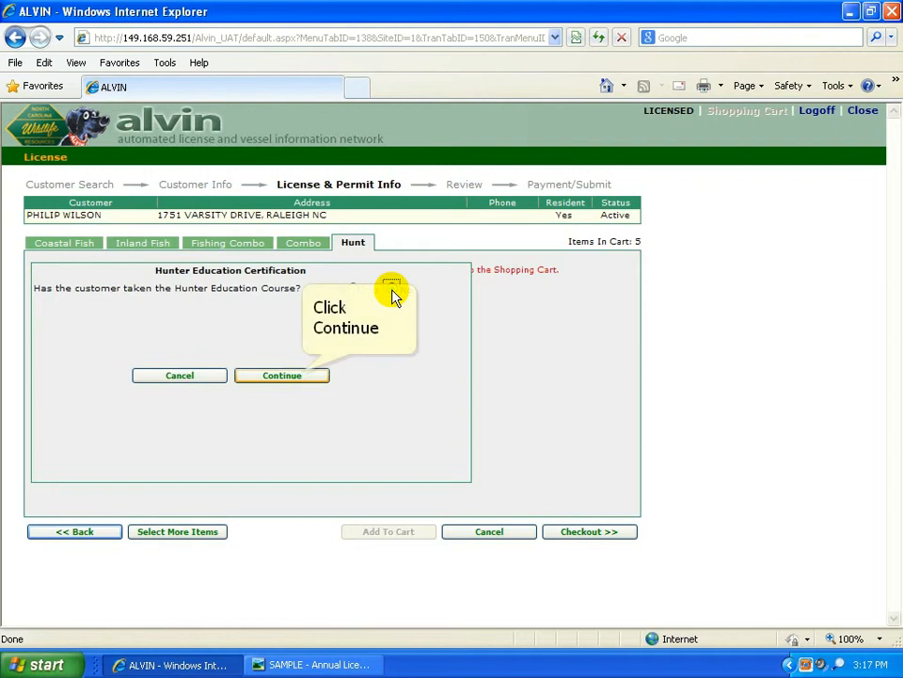
{"action": "left_click", "coordinate": [291, 374]}
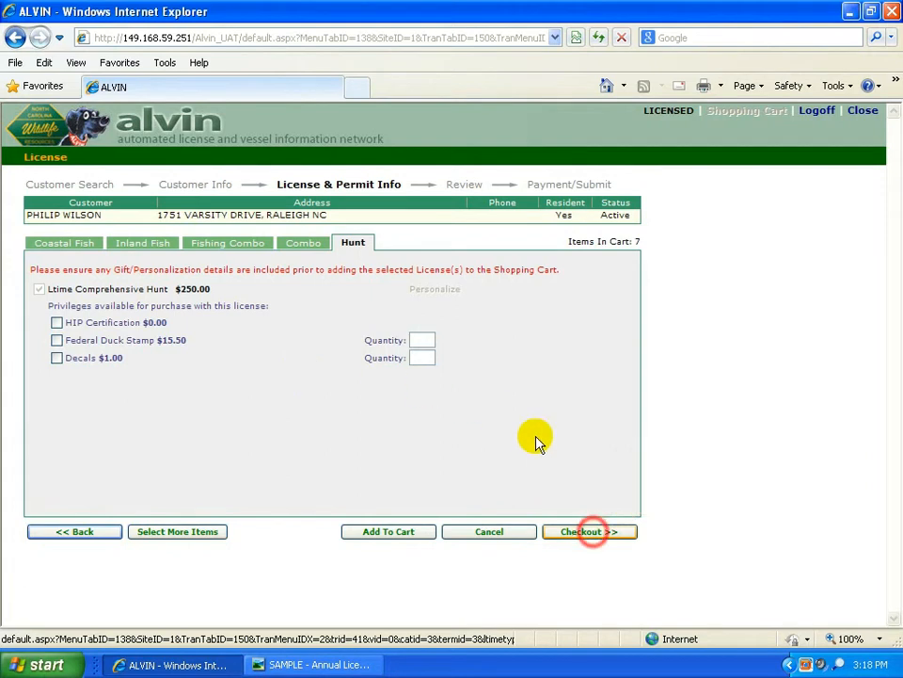
Step: Check out, review the three customers' licenses totalling $310.00, and proceed to Payment/Submit
{"action": "left_click", "coordinate": [589, 533]}
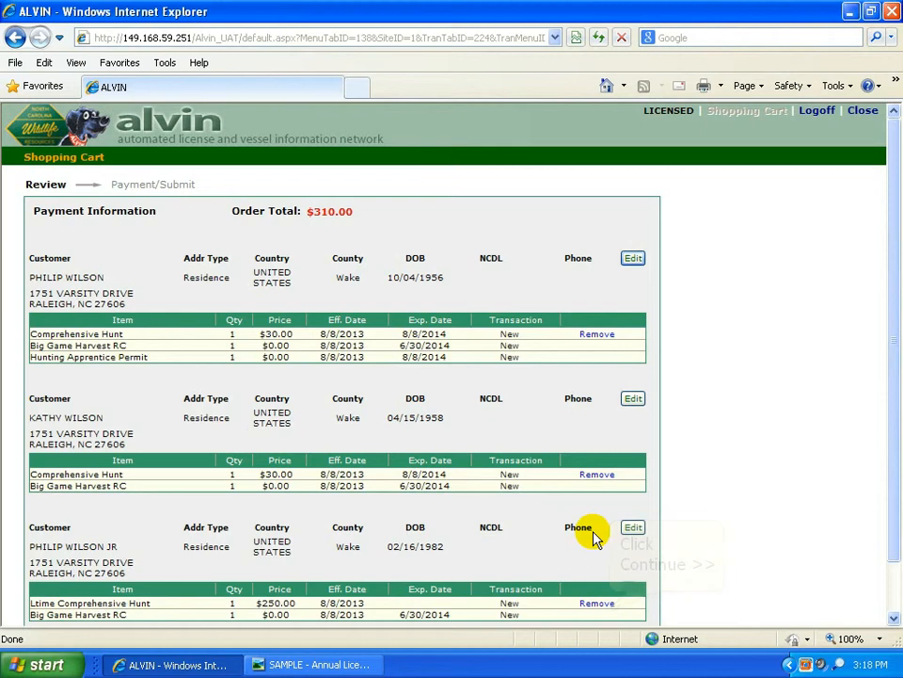
{"action": "left_click", "coordinate": [606, 607]}
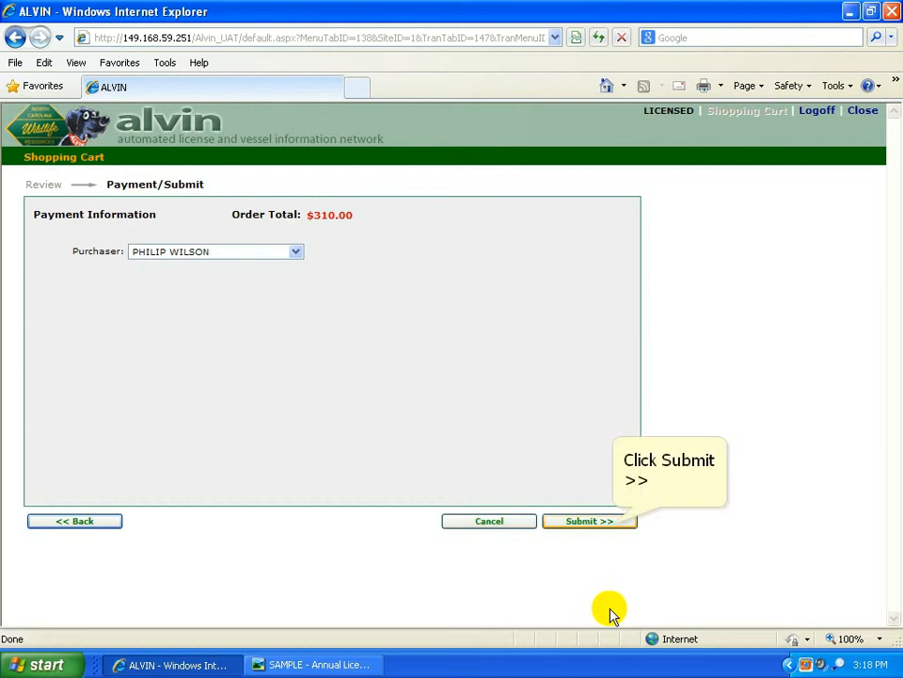
Step: Submit the $310.00 order and bring up the SAMPLE license image from the taskbar
{"action": "left_click", "coordinate": [612, 523]}
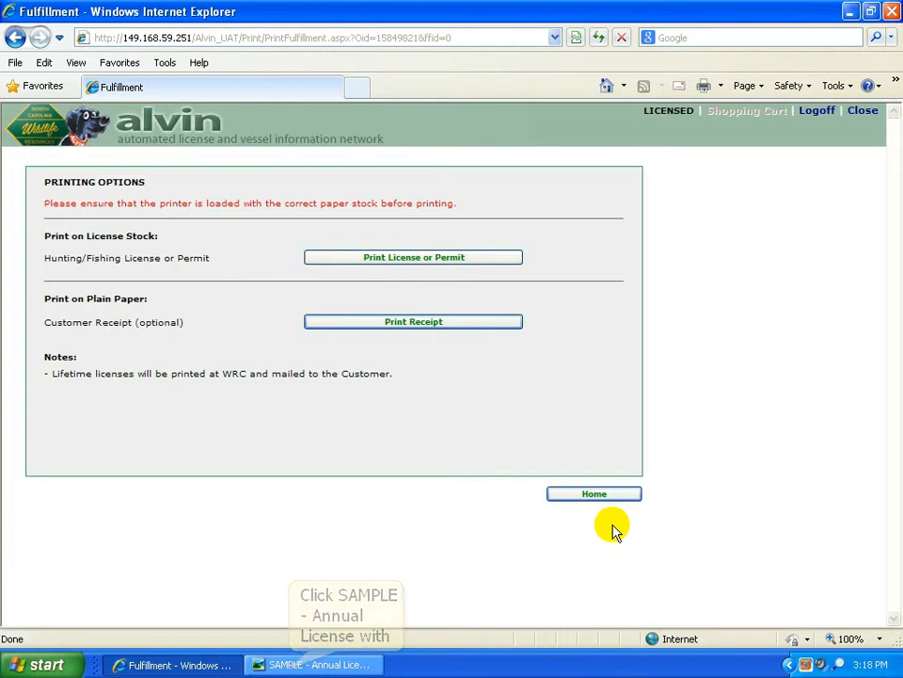
{"action": "left_click", "coordinate": [289, 667]}
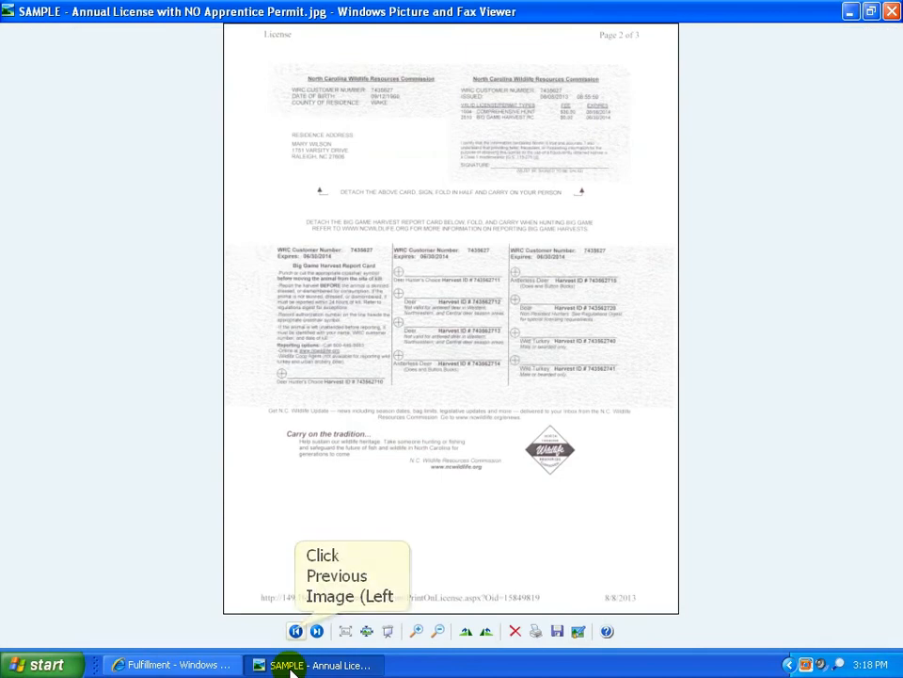
Step: Go back to the previous image, the Annual License with Apprentice Permit sample
{"action": "left_click", "coordinate": [295, 630]}
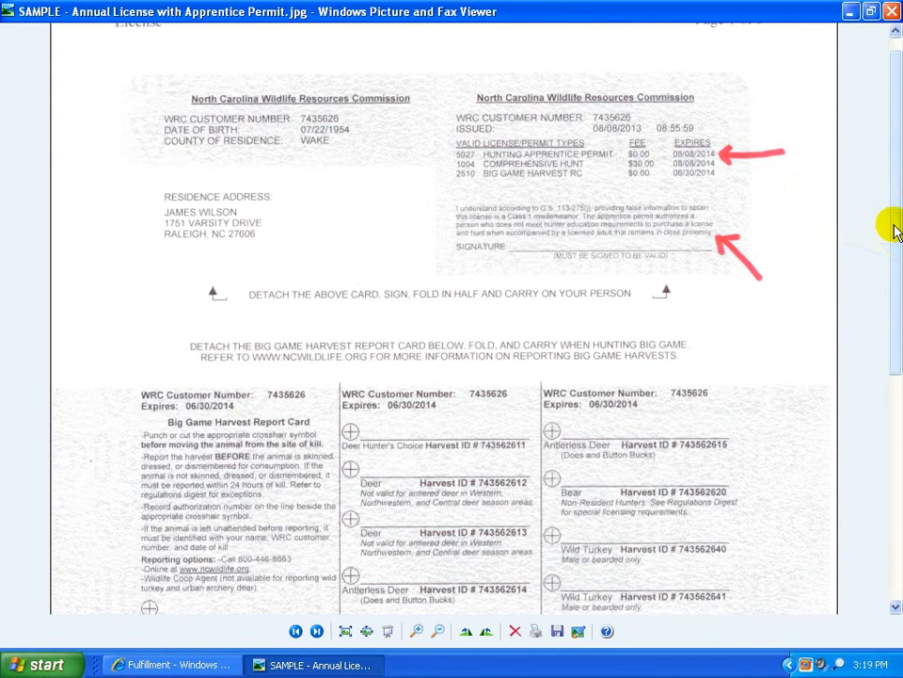
Step: Check the apprentice permit statement at the bottom, then advance to the NO Apprentice Permit sample
{"action": "left_click", "coordinate": [898, 261]}
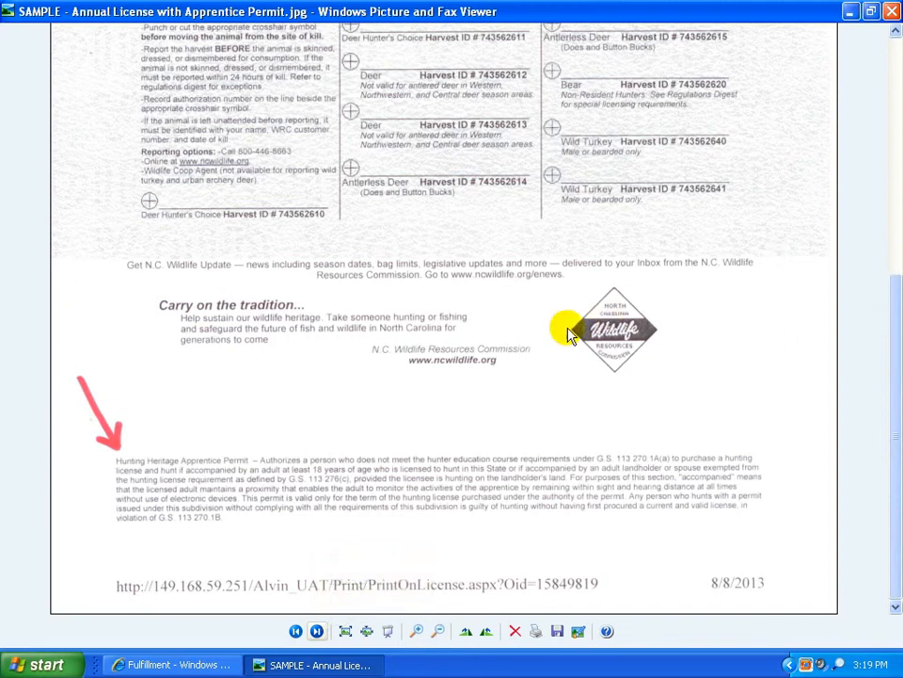
{"action": "left_click", "coordinate": [317, 631]}
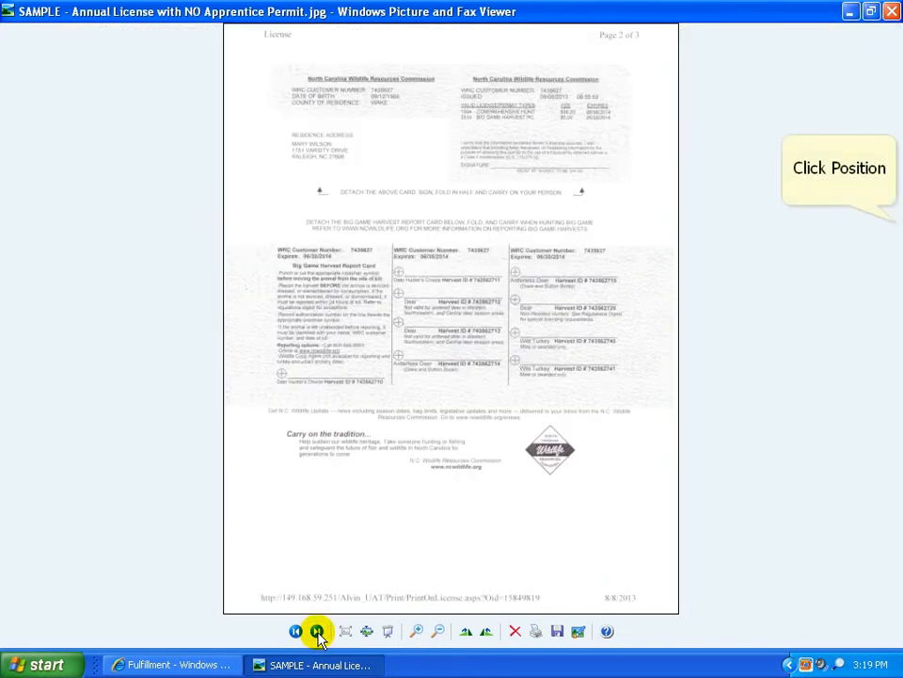
Step: Look over the no-apprentice-permit annual license, then advance to the Lifetime License with Proximity Statement sample
{"action": "scroll", "coordinate": [643, 567], "scroll_direction": "up", "scroll_amount": 4}
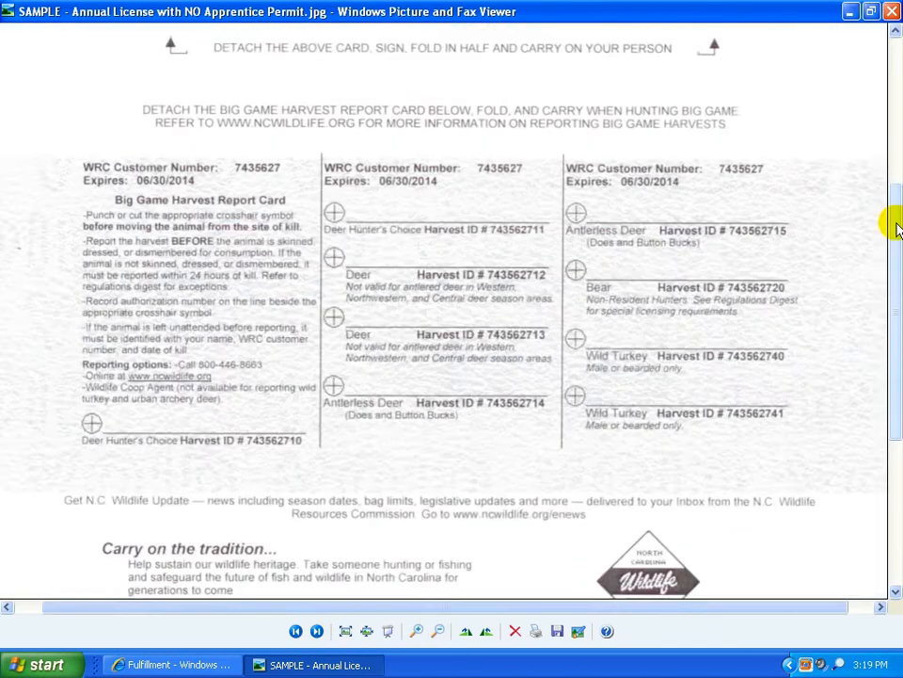
{"action": "scroll", "coordinate": [896, 226], "scroll_direction": "up", "scroll_amount": 3}
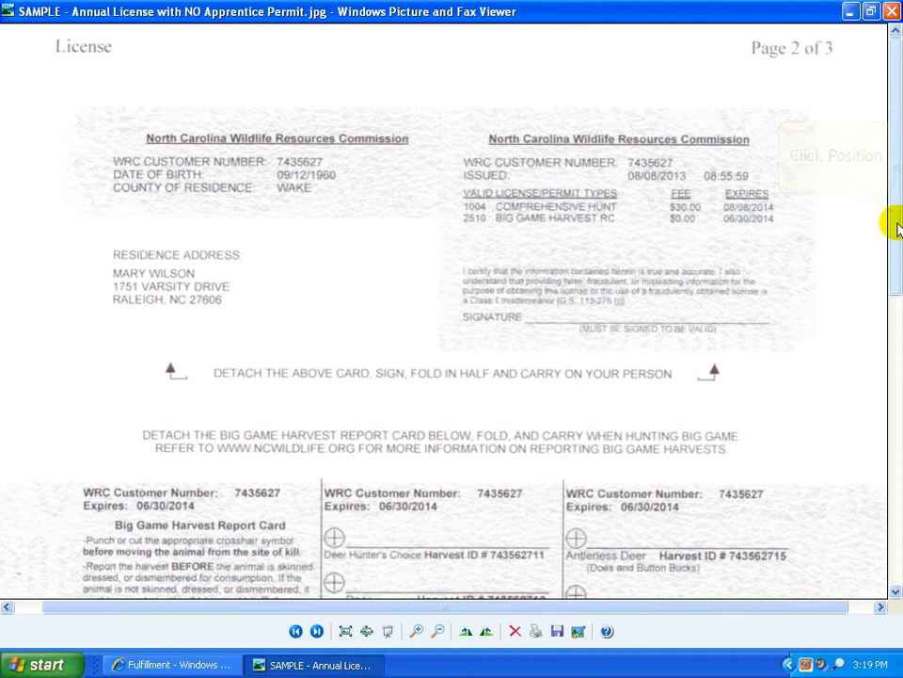
{"action": "left_click", "coordinate": [894, 219]}
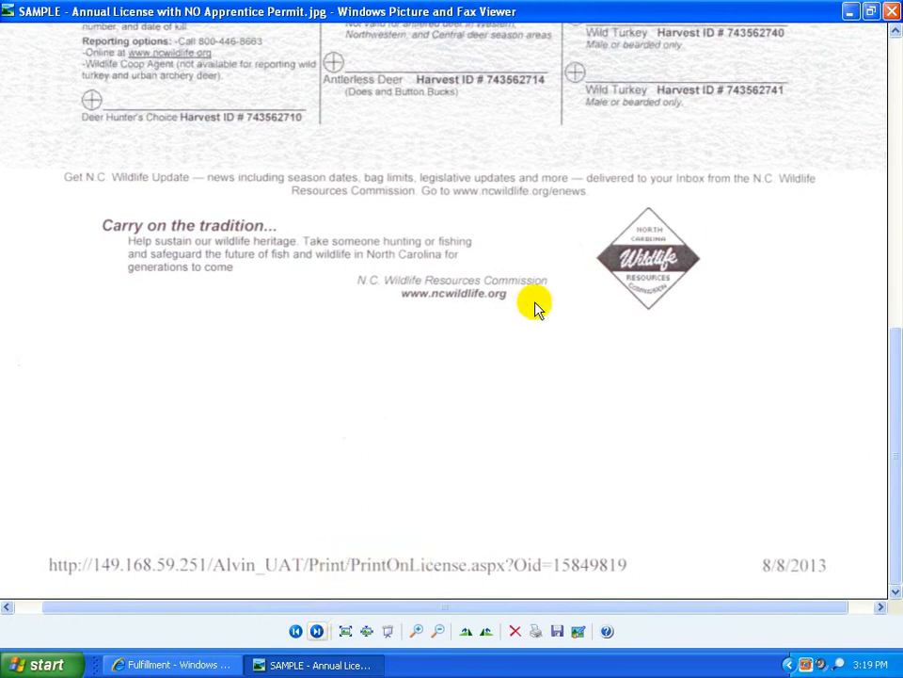
{"action": "left_click", "coordinate": [317, 630]}
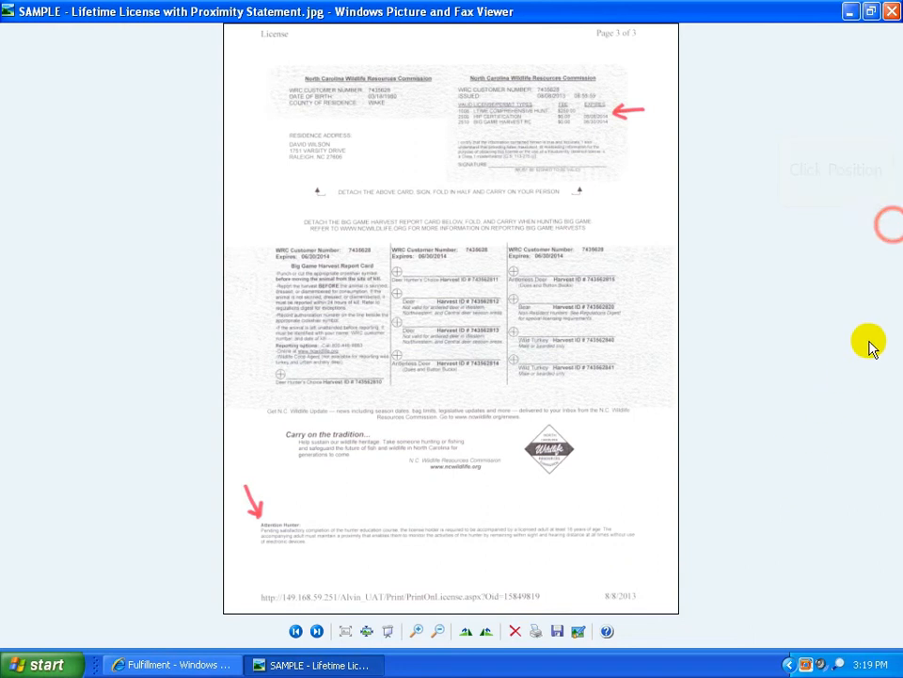
{"action": "left_click", "coordinate": [892, 227]}
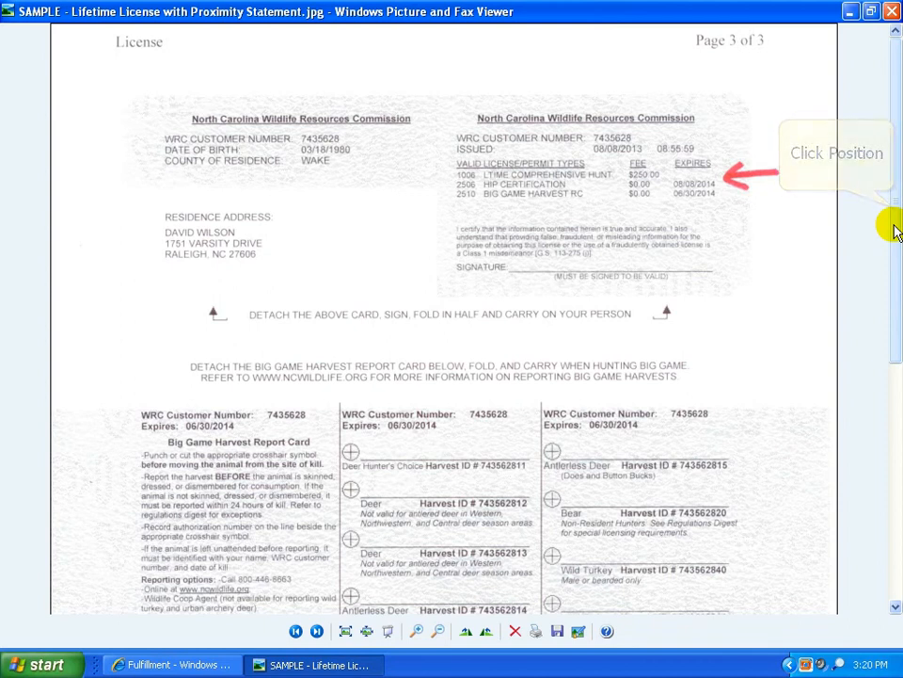
{"action": "left_click", "coordinate": [894, 230]}
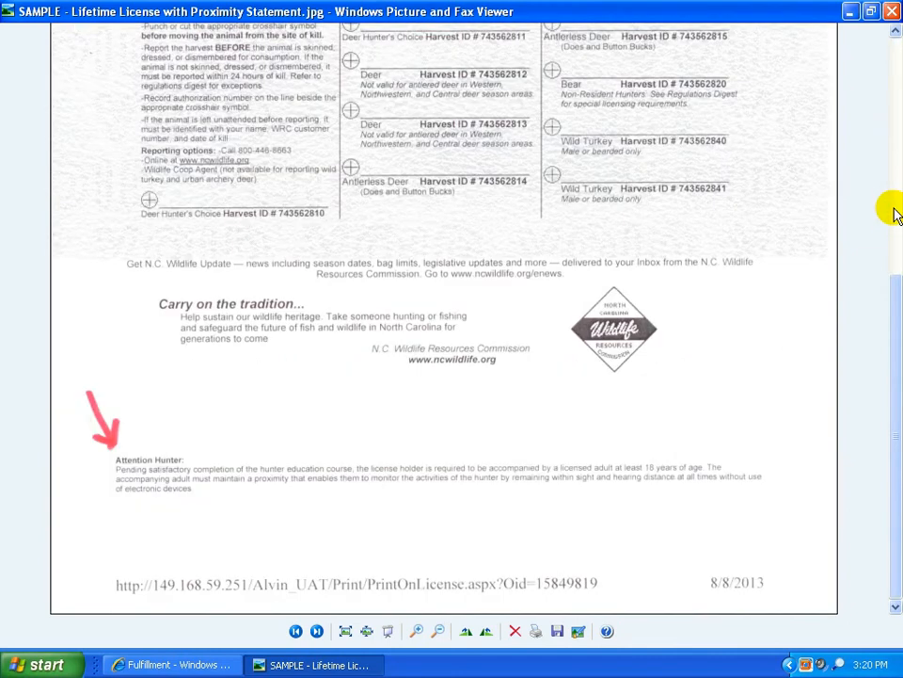